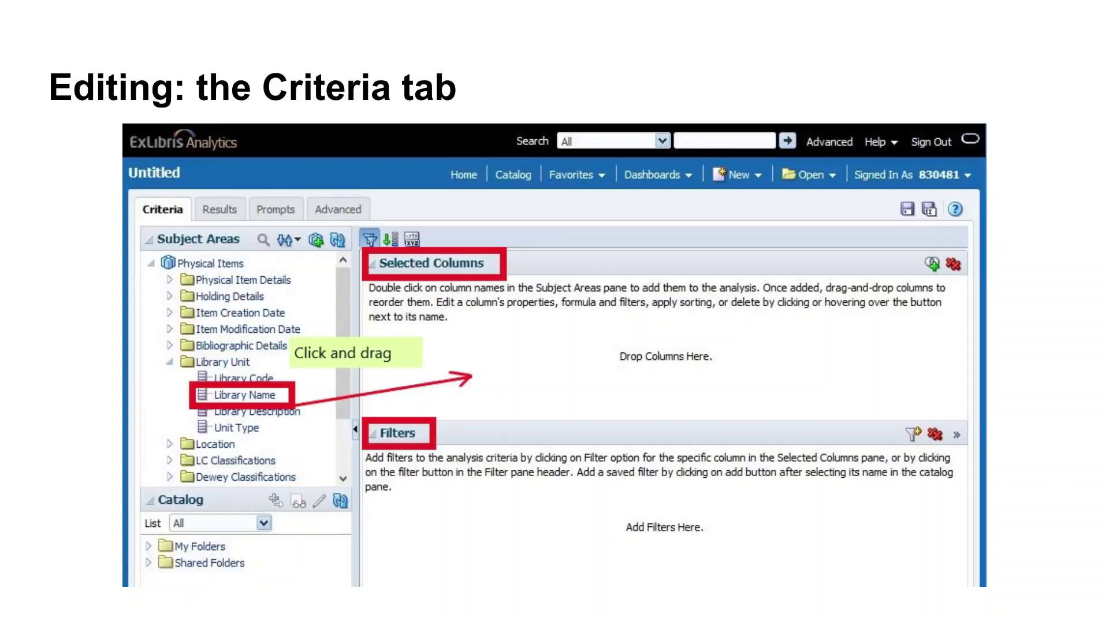
Leave the slideshow, switch to the Oracle BI Catalog and create a new analysis on the Physical Items subject area
{"action": "key", "text": "Escape"}
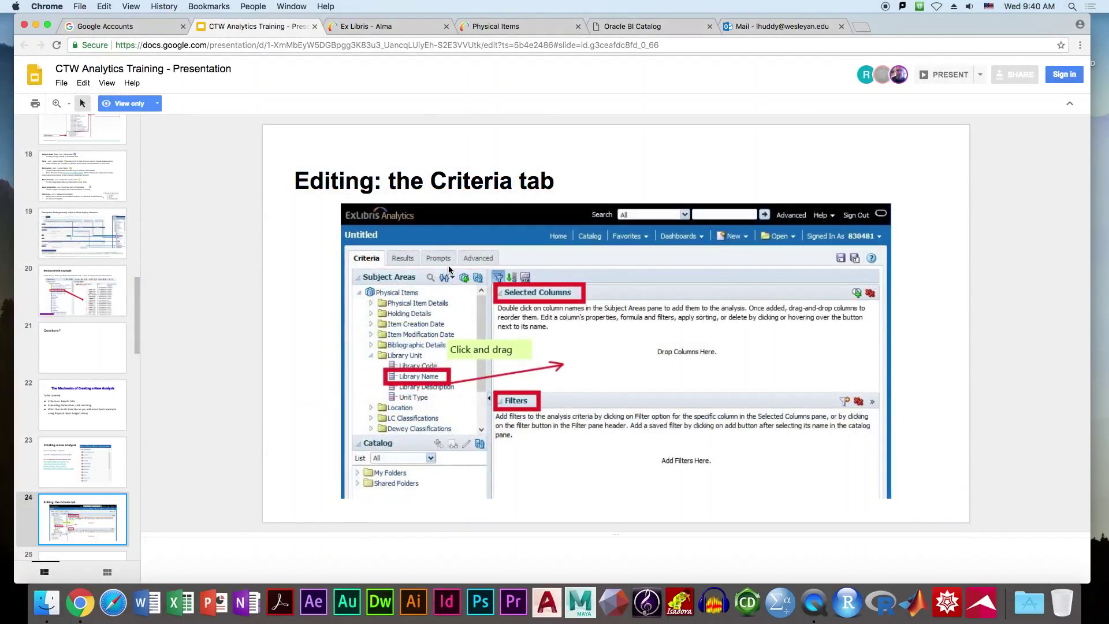
{"action": "left_click", "coordinate": [642, 29]}
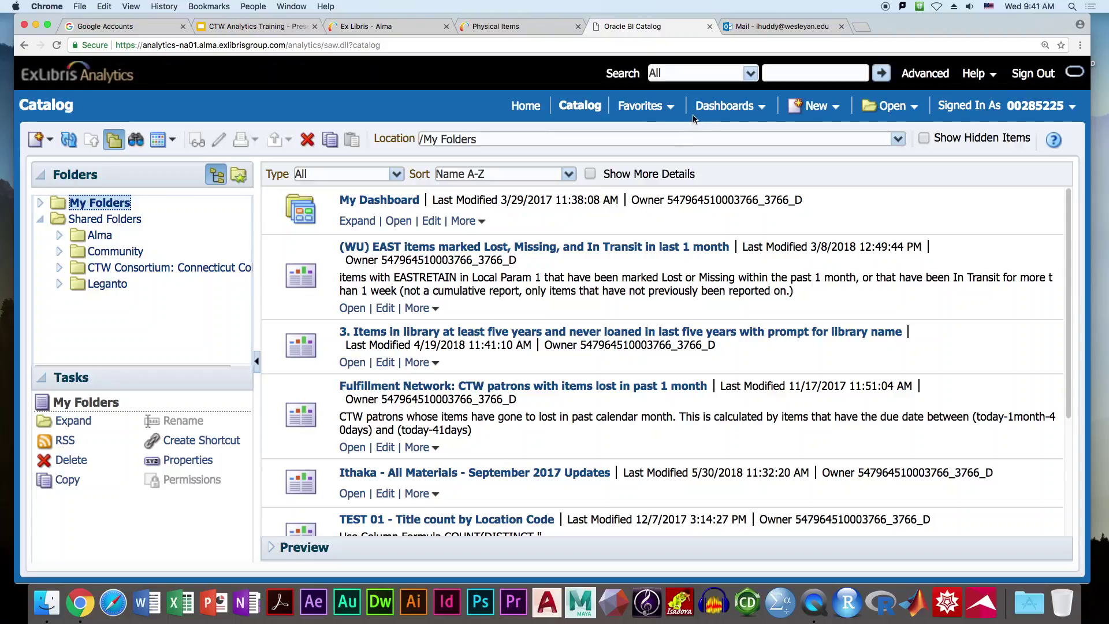
{"action": "left_click", "coordinate": [817, 110]}
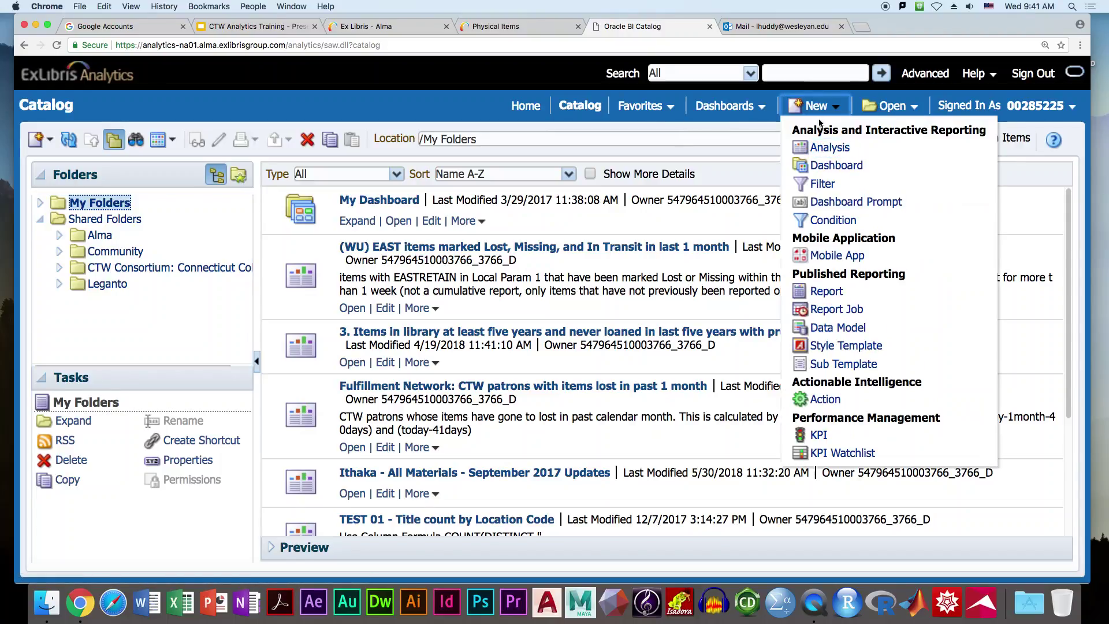
{"action": "left_click", "coordinate": [833, 148]}
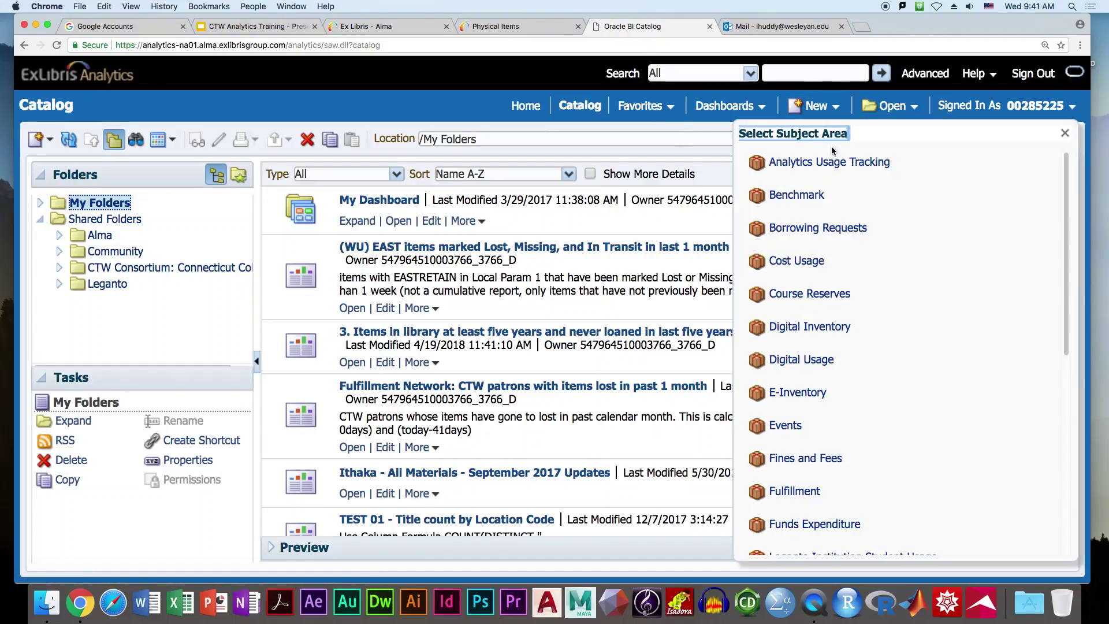
{"action": "scroll", "coordinate": [868, 240], "scroll_direction": "down", "scroll_amount": 3}
{"action": "scroll", "coordinate": [868, 242], "scroll_direction": "down", "scroll_amount": 3}
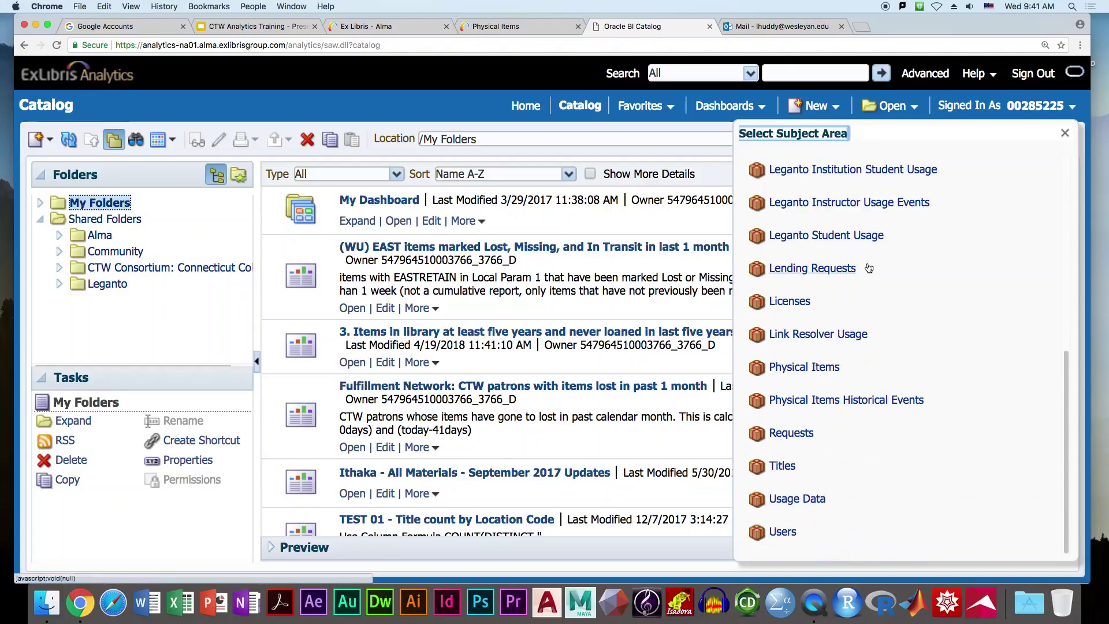
{"action": "left_click", "coordinate": [803, 368]}
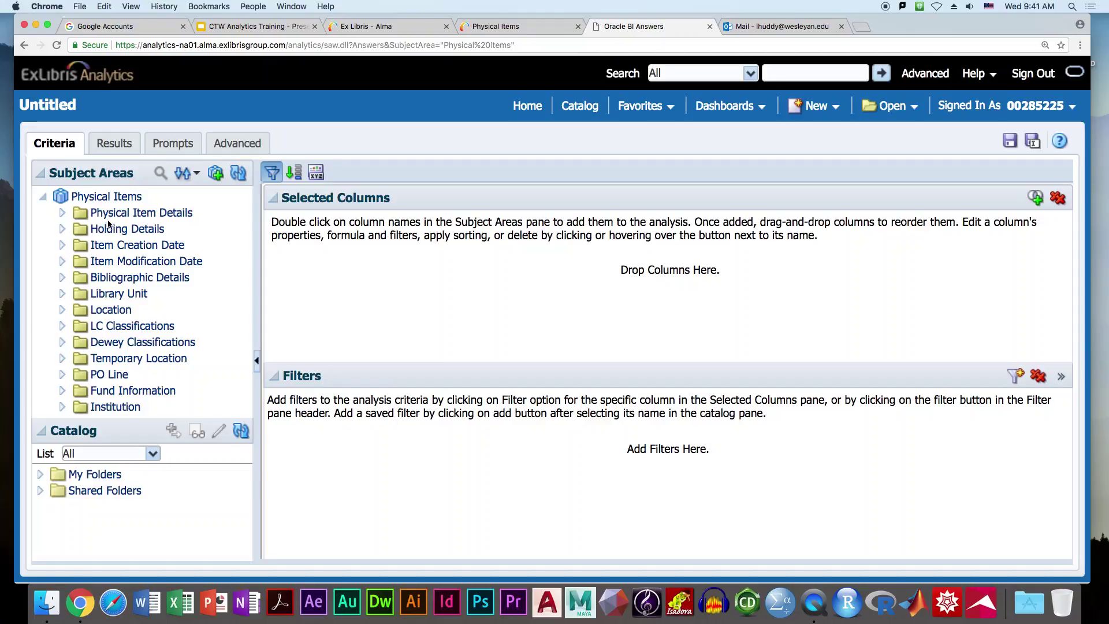
Add the Library Name column from the Library Unit folder to the analysis and display its results
{"action": "left_click", "coordinate": [62, 213]}
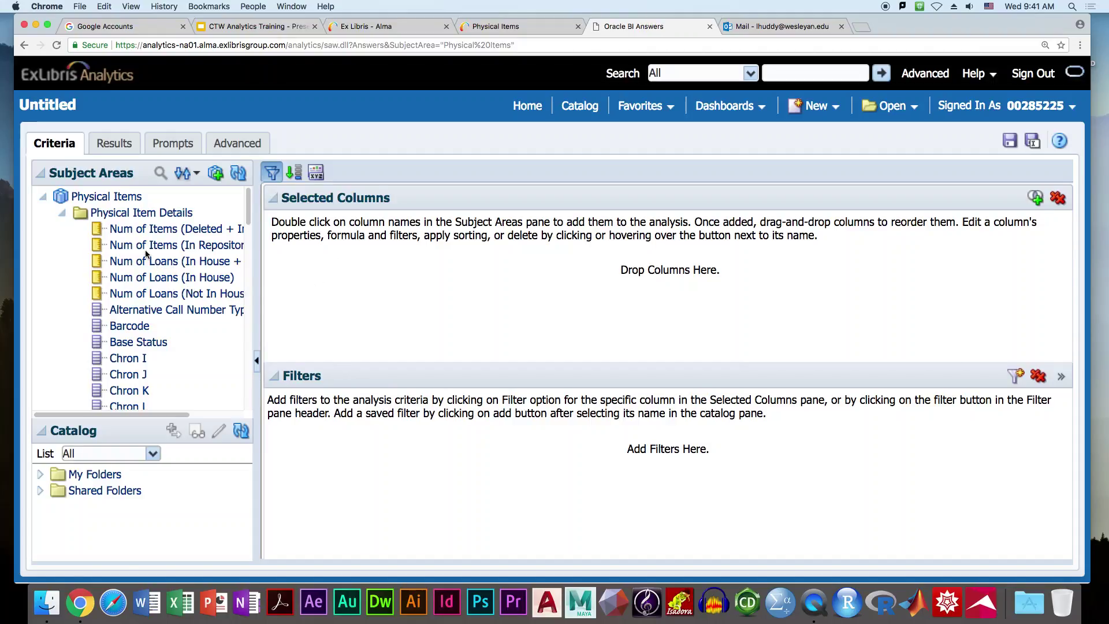
{"action": "left_click", "coordinate": [61, 215]}
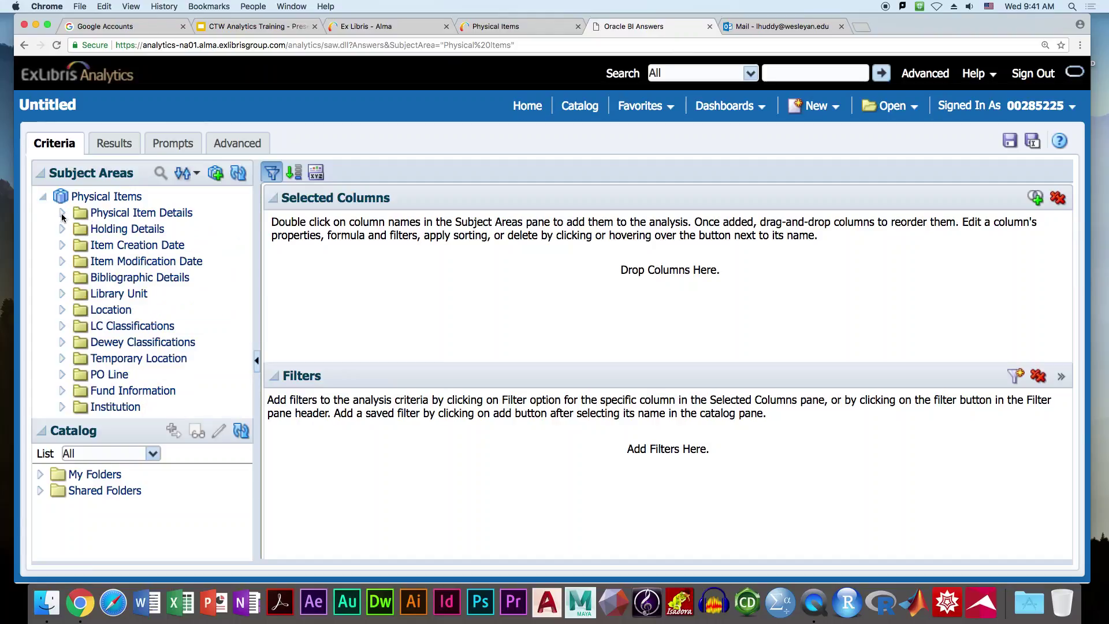
{"action": "left_click", "coordinate": [62, 295]}
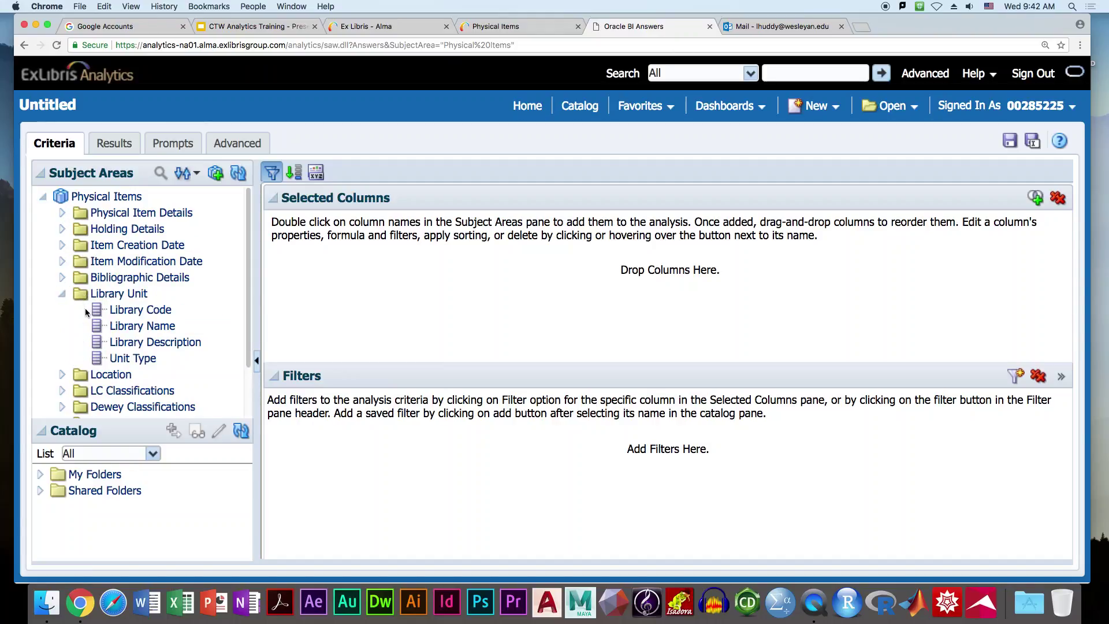
{"action": "left_click_drag", "start_coordinate": [95, 328], "coordinate": [331, 283]}
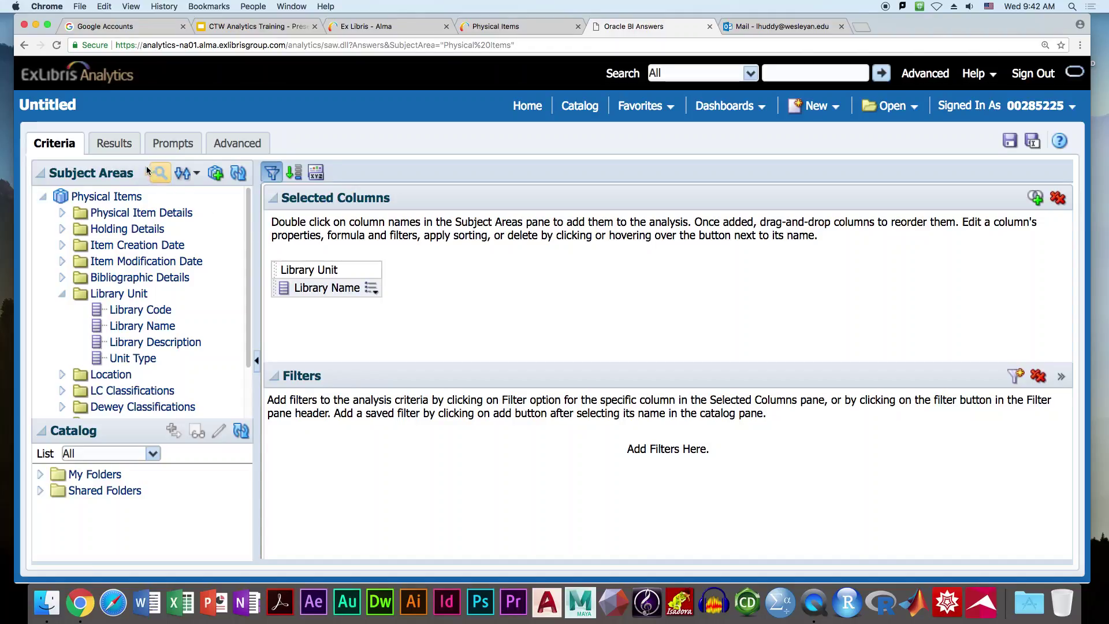
{"action": "left_click", "coordinate": [115, 144]}
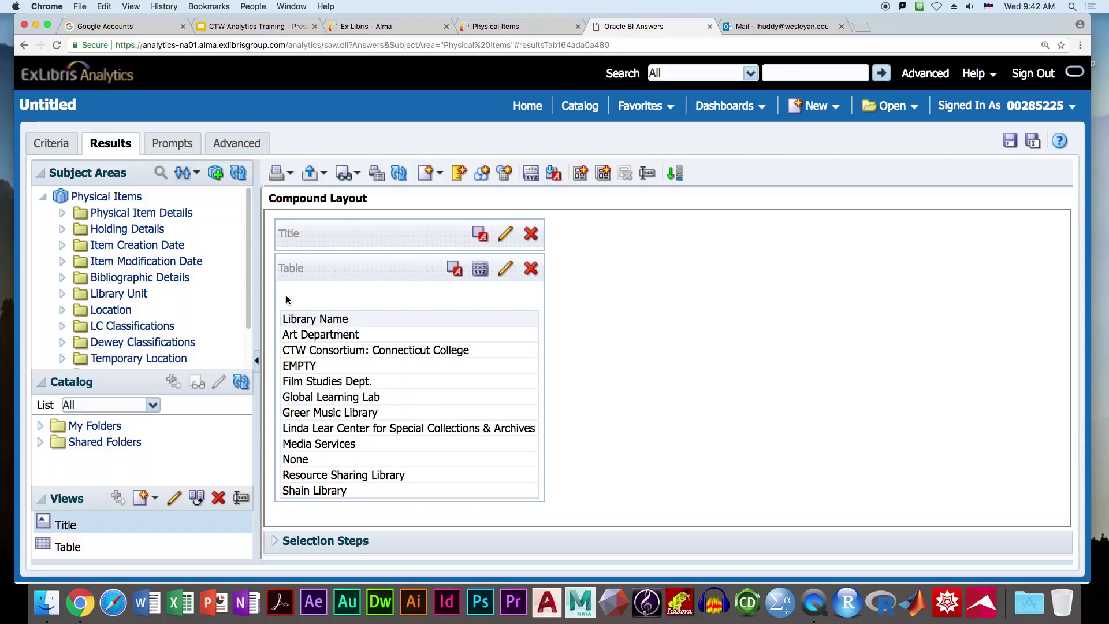
Add the Location Name column from the Location folder to the analysis criteria and review the results by library
{"action": "left_click", "coordinate": [51, 146]}
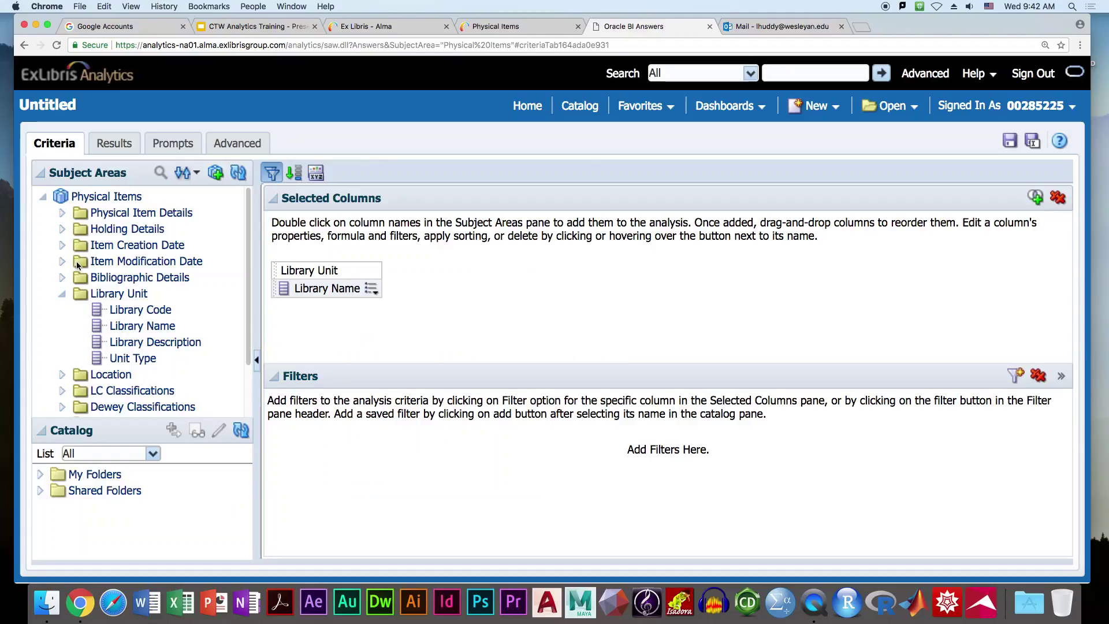
{"action": "left_click", "coordinate": [100, 376]}
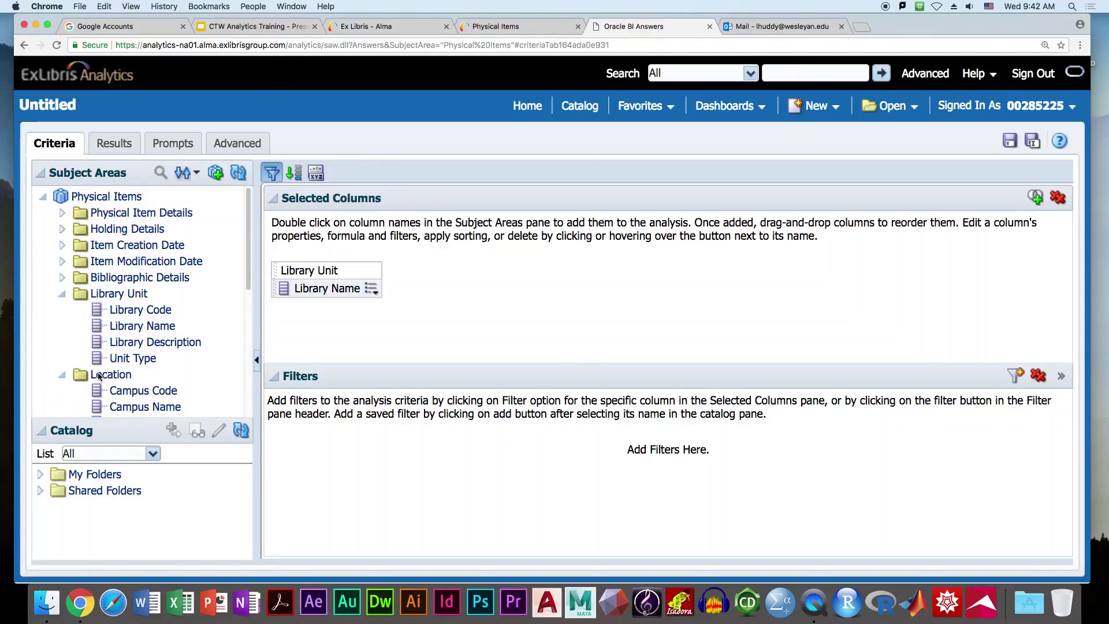
{"action": "scroll", "coordinate": [99, 376], "scroll_direction": "down", "scroll_amount": 10}
{"action": "scroll", "coordinate": [100, 376], "scroll_direction": "up", "scroll_amount": 3}
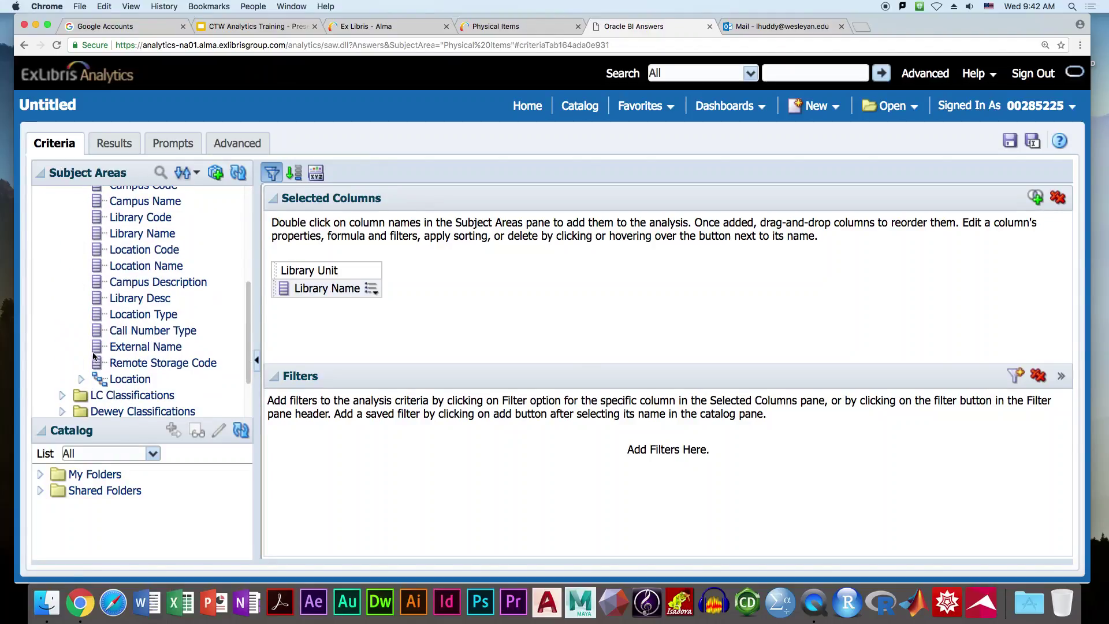
{"action": "left_click_drag", "start_coordinate": [99, 267], "coordinate": [378, 284]}
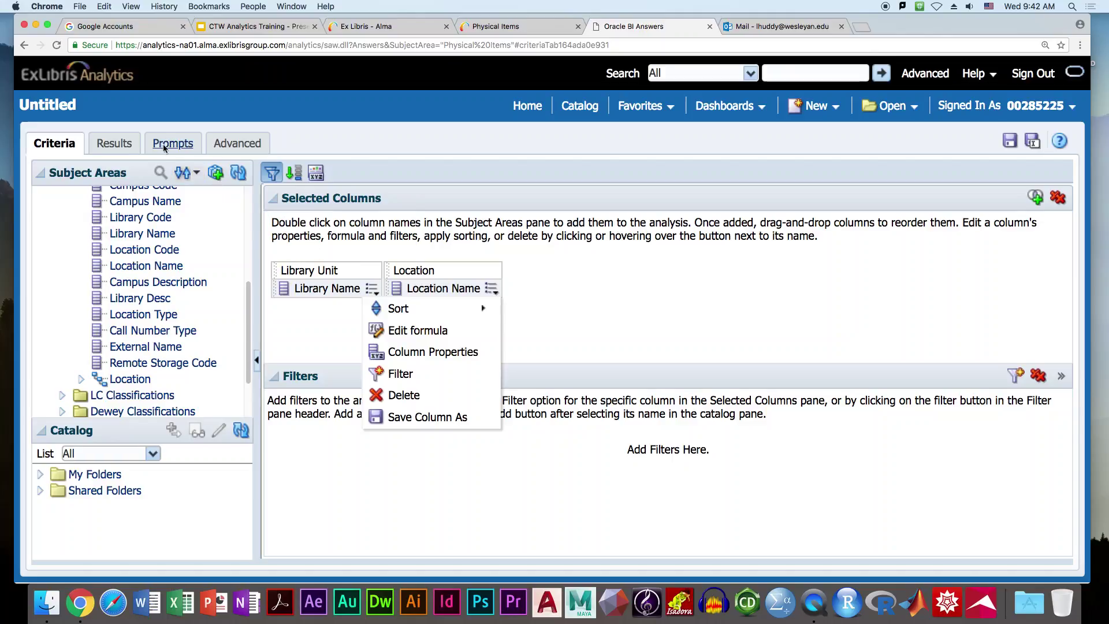
{"action": "left_click", "coordinate": [127, 145]}
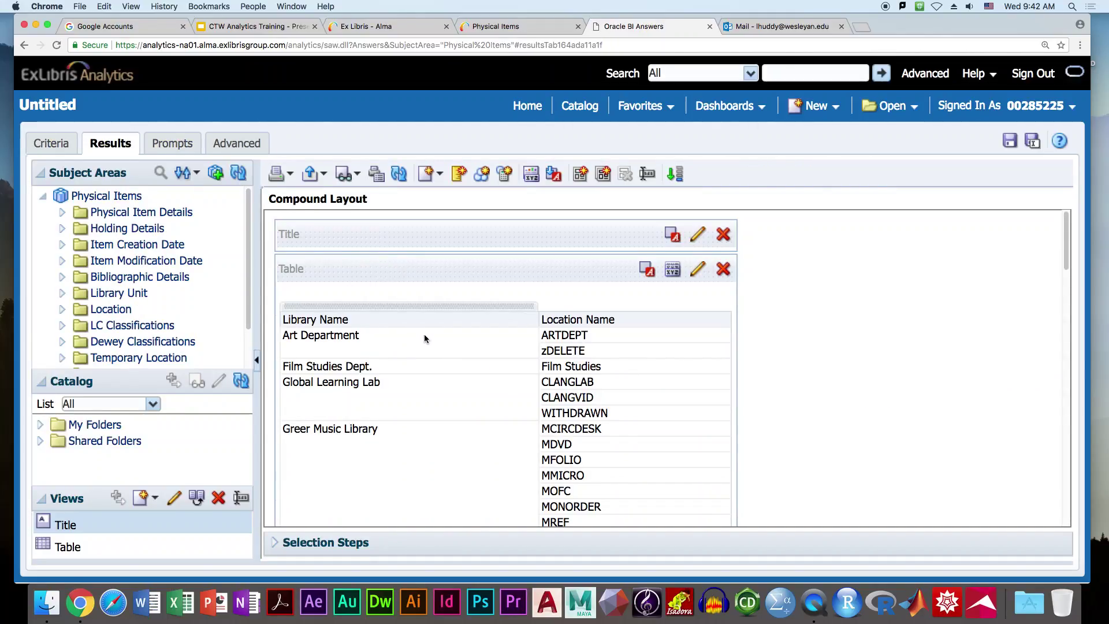
{"action": "scroll", "coordinate": [439, 360], "scroll_direction": "down", "scroll_amount": 15}
{"action": "scroll", "coordinate": [442, 383], "scroll_direction": "up", "scroll_amount": 15}
{"action": "scroll", "coordinate": [480, 465], "scroll_direction": "down", "scroll_amount": 15}
{"action": "scroll", "coordinate": [481, 464], "scroll_direction": "up", "scroll_amount": 20}
Add the Num of Items (In Repository) measure from Physical Item Details to the analysis criteria
{"action": "left_click", "coordinate": [61, 212]}
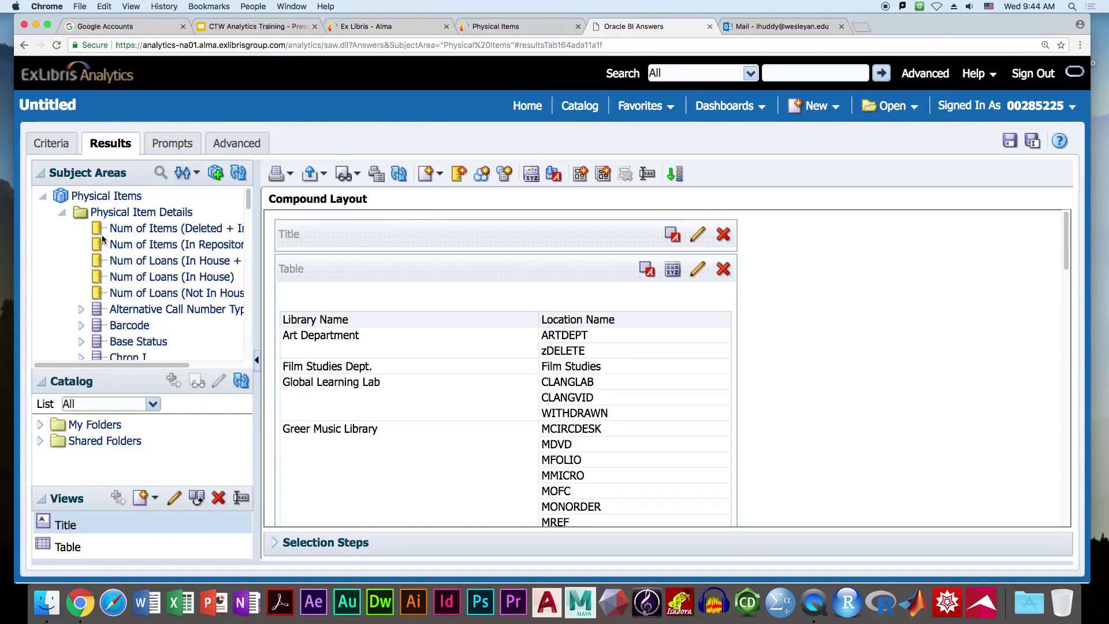
{"action": "left_click_drag", "start_coordinate": [102, 246], "coordinate": [110, 213]}
{"action": "left_click", "coordinate": [55, 147]}
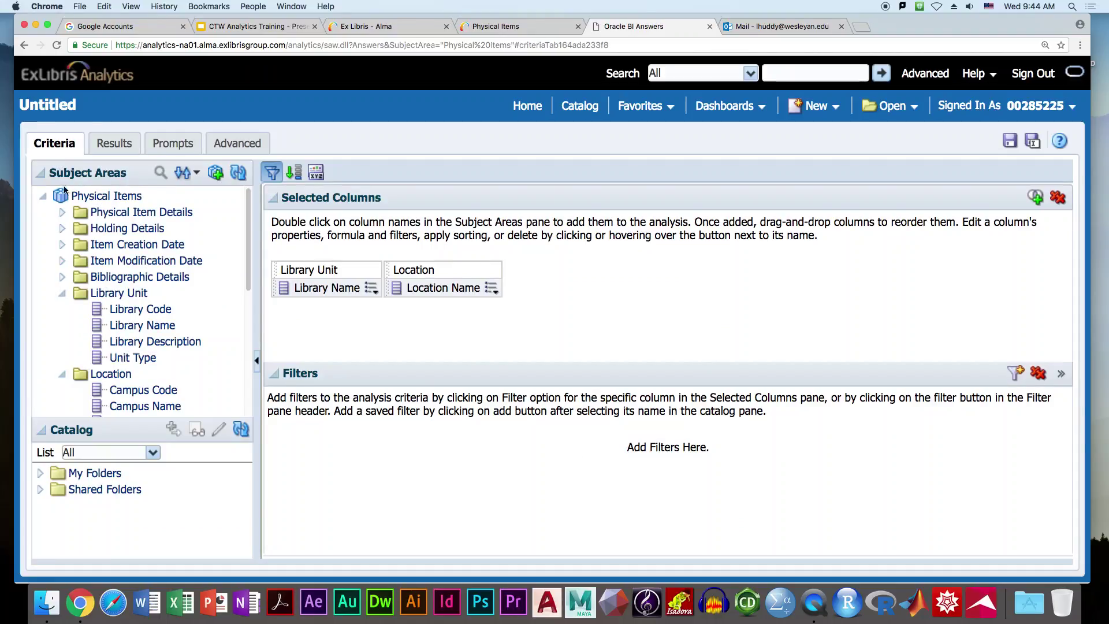
{"action": "left_click", "coordinate": [62, 212]}
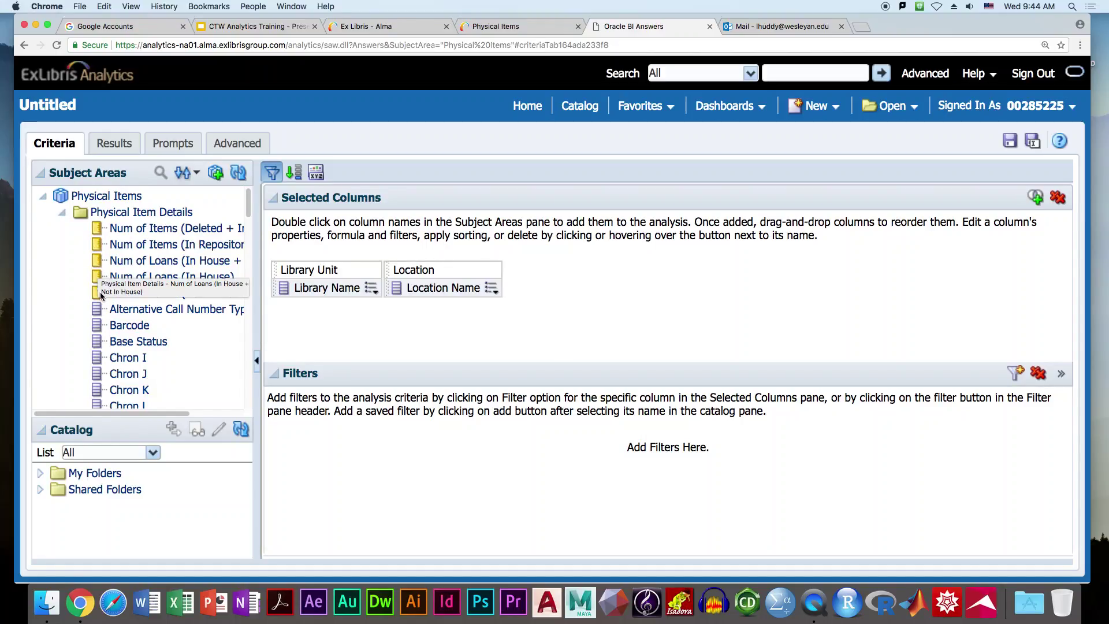
{"action": "left_click_drag", "start_coordinate": [97, 249], "coordinate": [380, 263]}
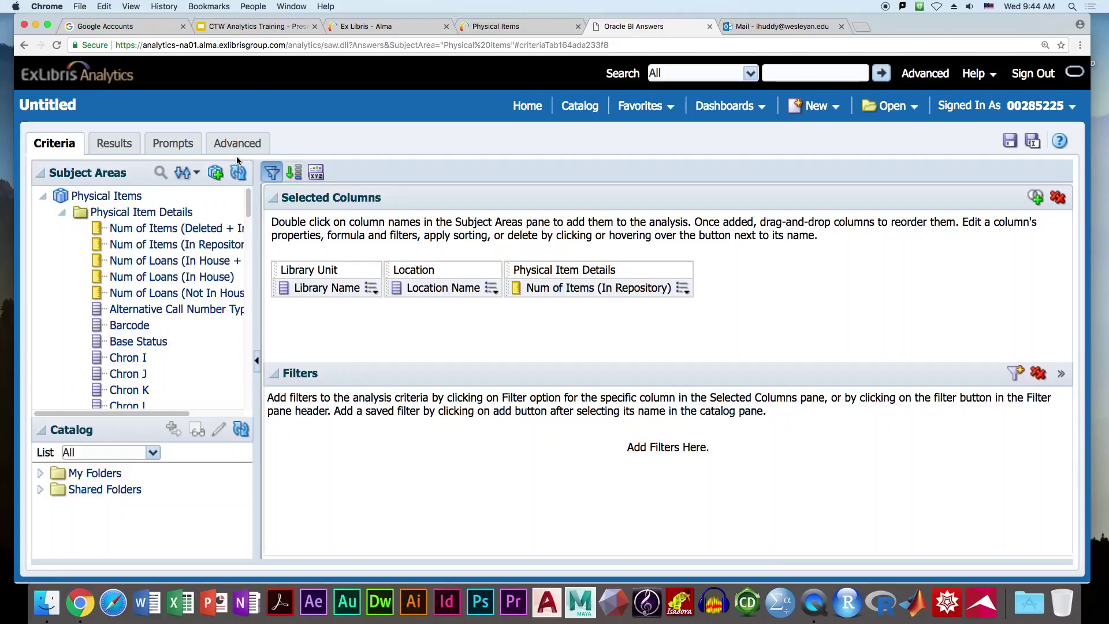
Examine the number of repository items for each library and location throughout the results table
{"action": "left_click", "coordinate": [123, 148]}
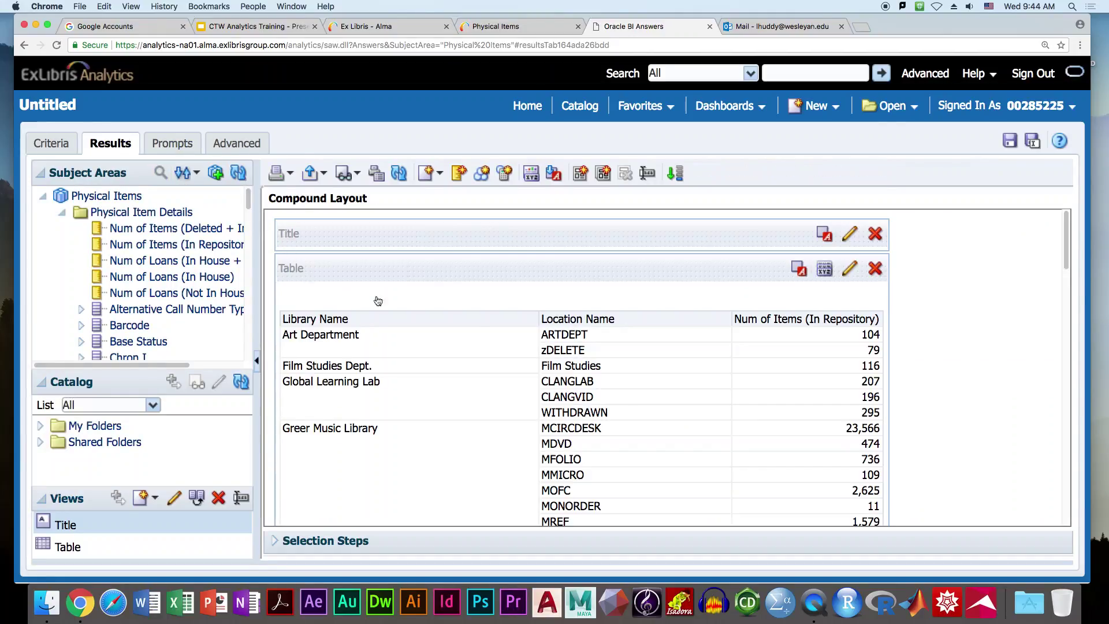
{"action": "scroll", "coordinate": [688, 390], "scroll_direction": "down", "scroll_amount": 15}
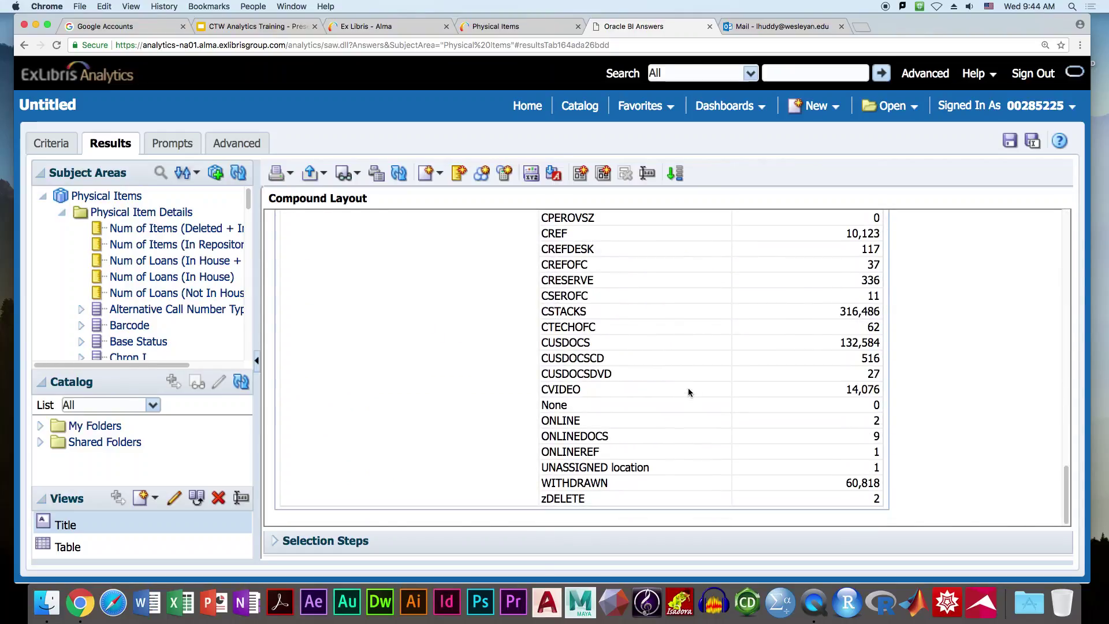
{"action": "scroll", "coordinate": [688, 387], "scroll_direction": "up", "scroll_amount": 15}
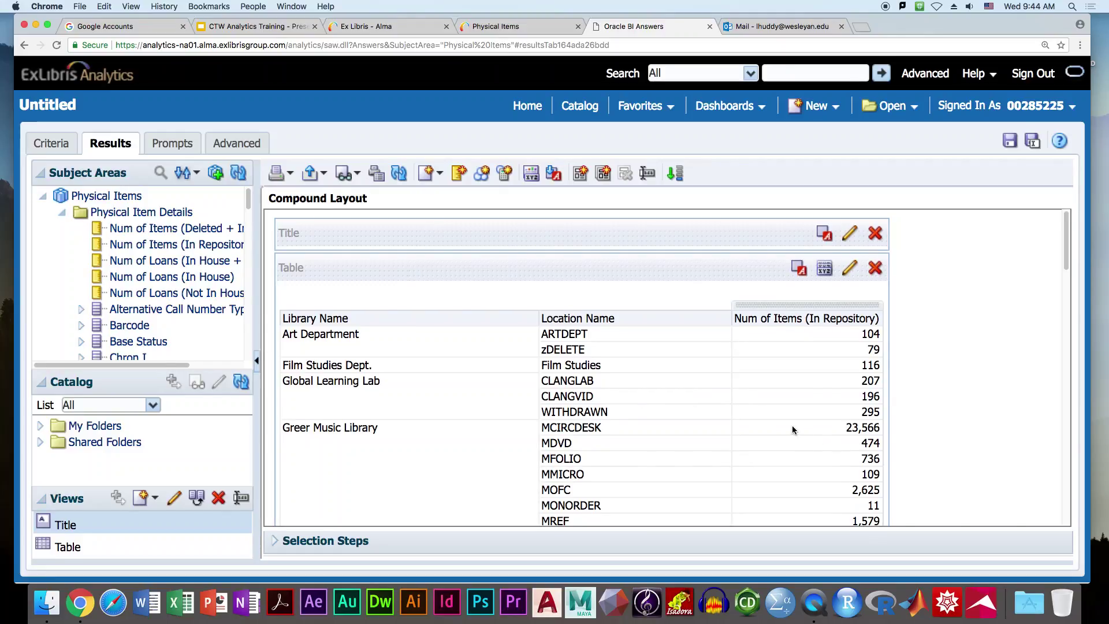
{"action": "scroll", "coordinate": [792, 430], "scroll_direction": "down", "scroll_amount": 2}
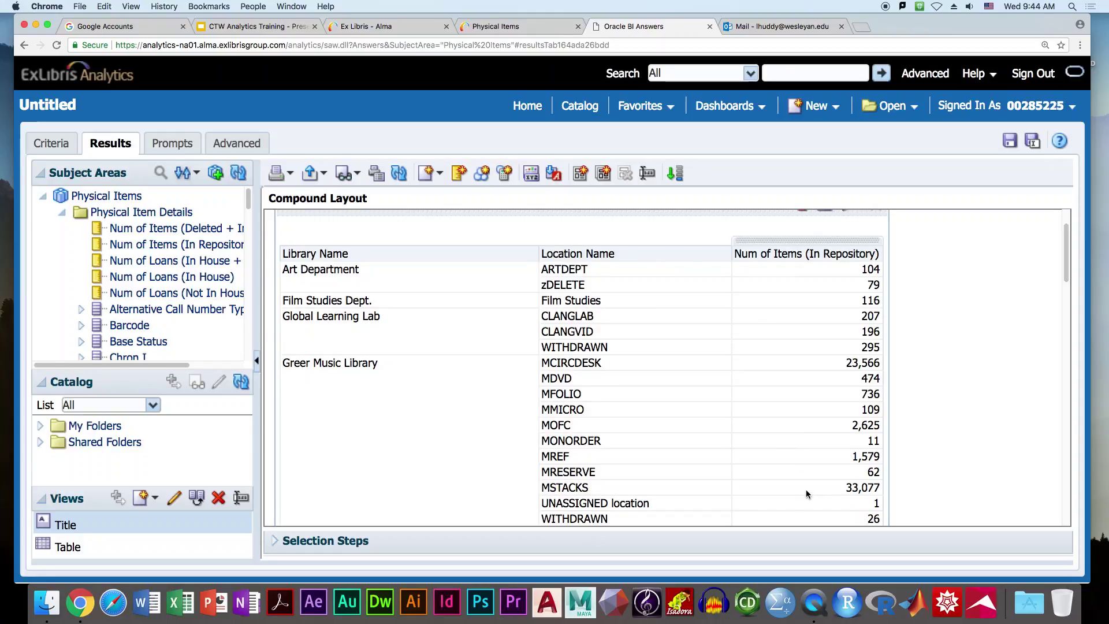
{"action": "scroll", "coordinate": [807, 494], "scroll_direction": "down", "scroll_amount": 10}
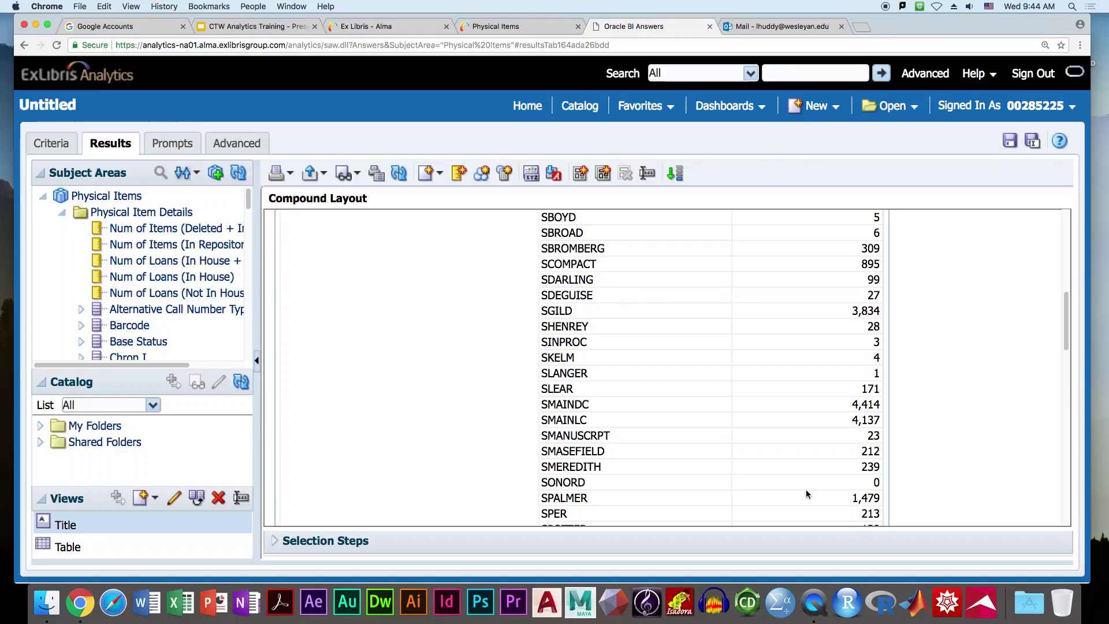
{"action": "scroll", "coordinate": [807, 494], "scroll_direction": "down", "scroll_amount": 4}
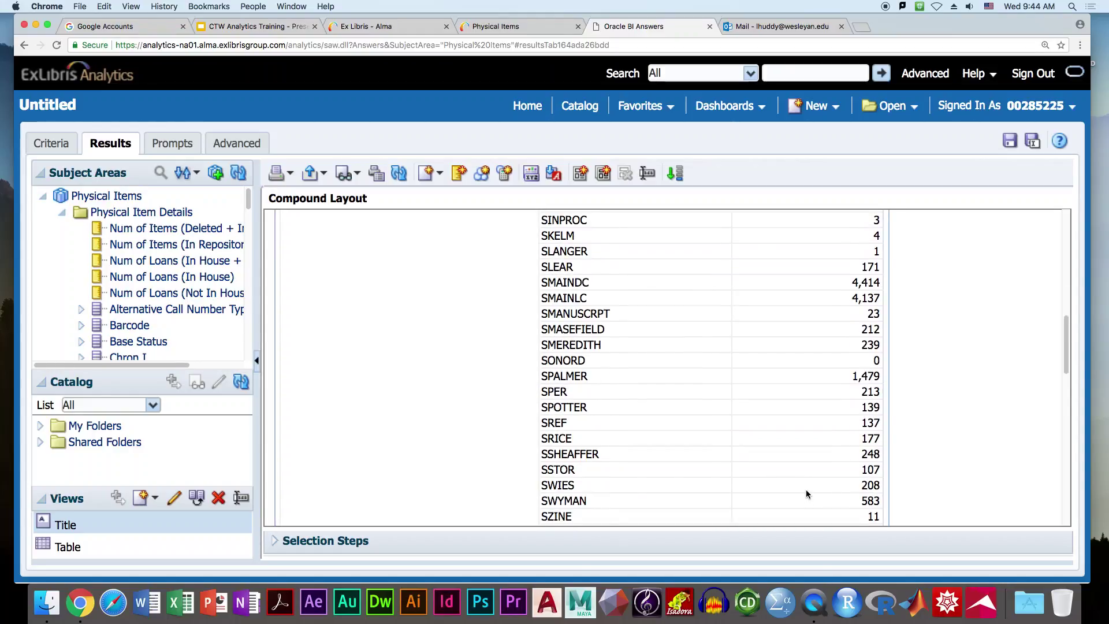
{"action": "scroll", "coordinate": [808, 494], "scroll_direction": "down", "scroll_amount": 1}
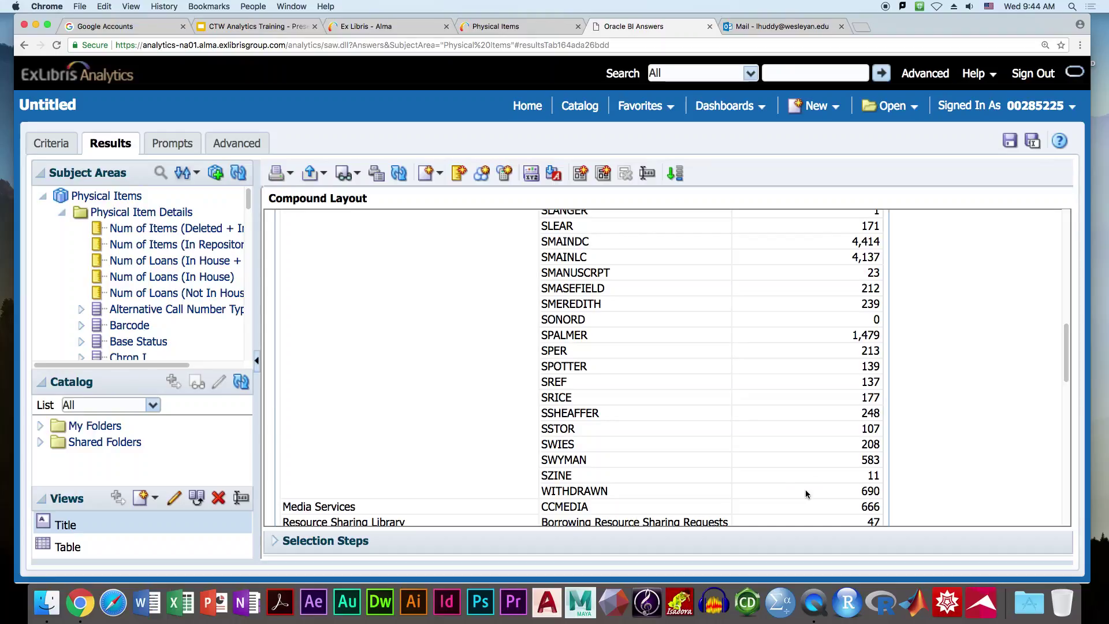
{"action": "scroll", "coordinate": [791, 492], "scroll_direction": "up", "scroll_amount": 15}
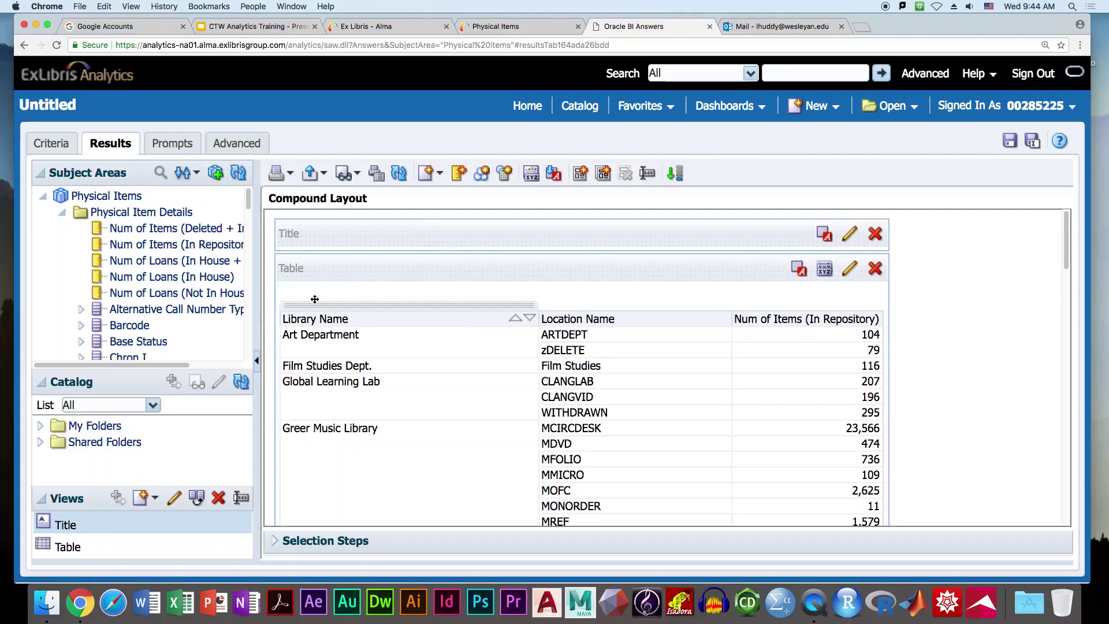
Add the Material Type column from Physical Item Details after the item count and display the results
{"action": "scroll", "coordinate": [150, 278], "scroll_direction": "down", "scroll_amount": 10}
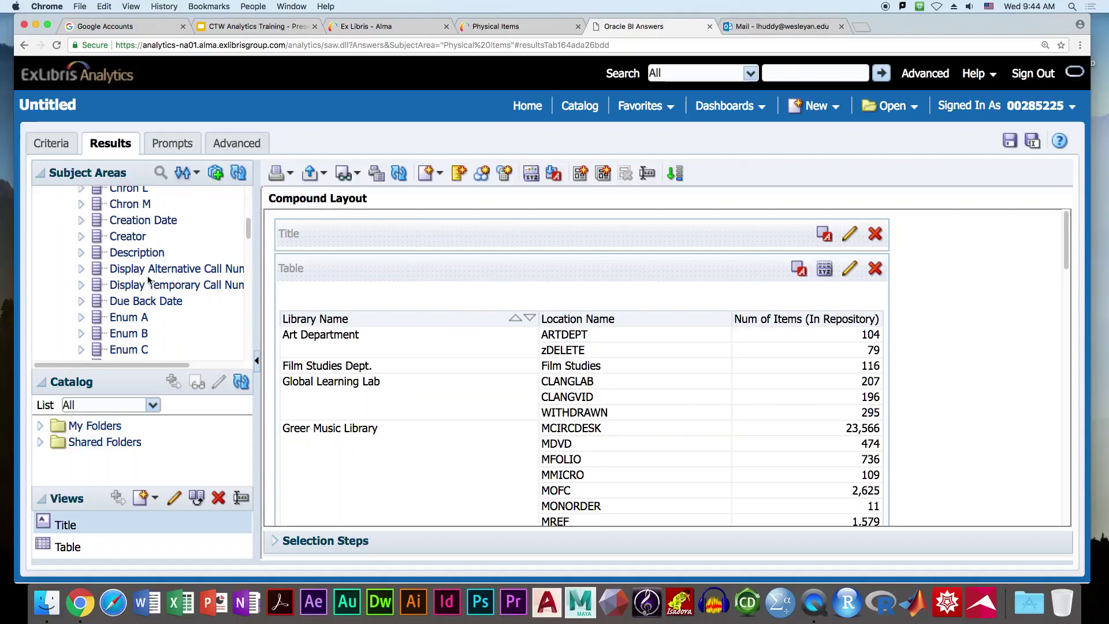
{"action": "scroll", "coordinate": [146, 279], "scroll_direction": "down", "scroll_amount": 5}
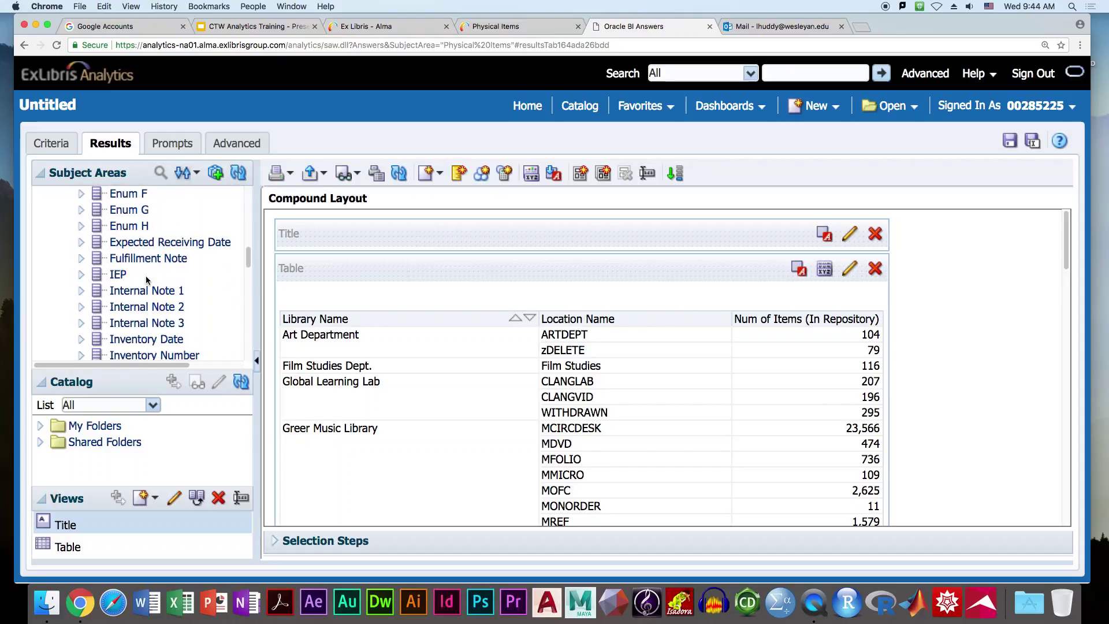
{"action": "scroll", "coordinate": [145, 279], "scroll_direction": "down", "scroll_amount": 3}
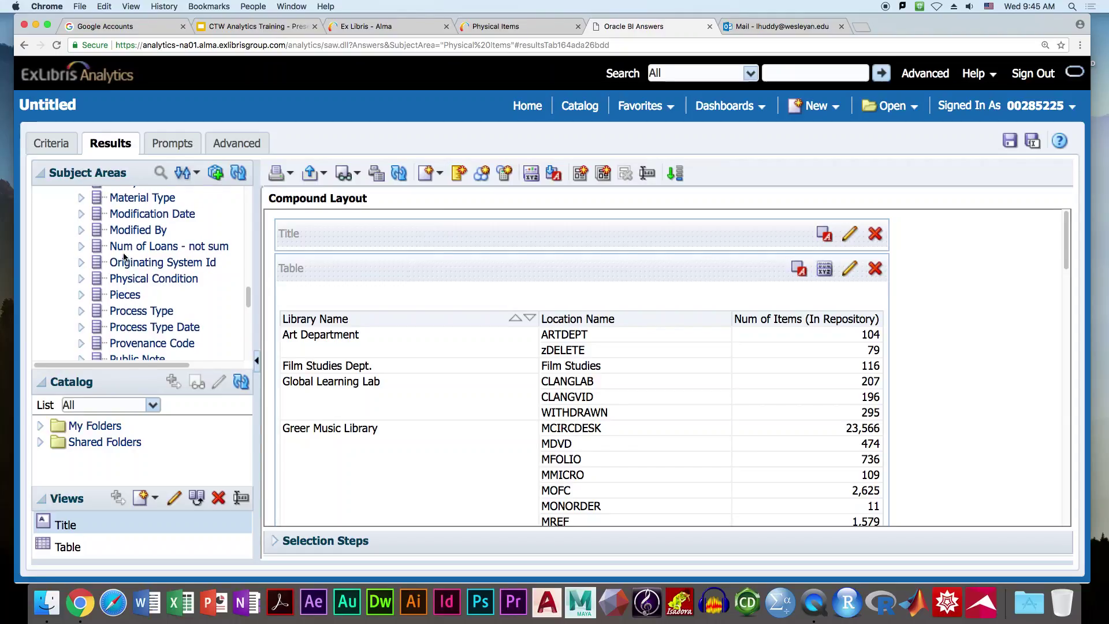
{"action": "left_click", "coordinate": [58, 149]}
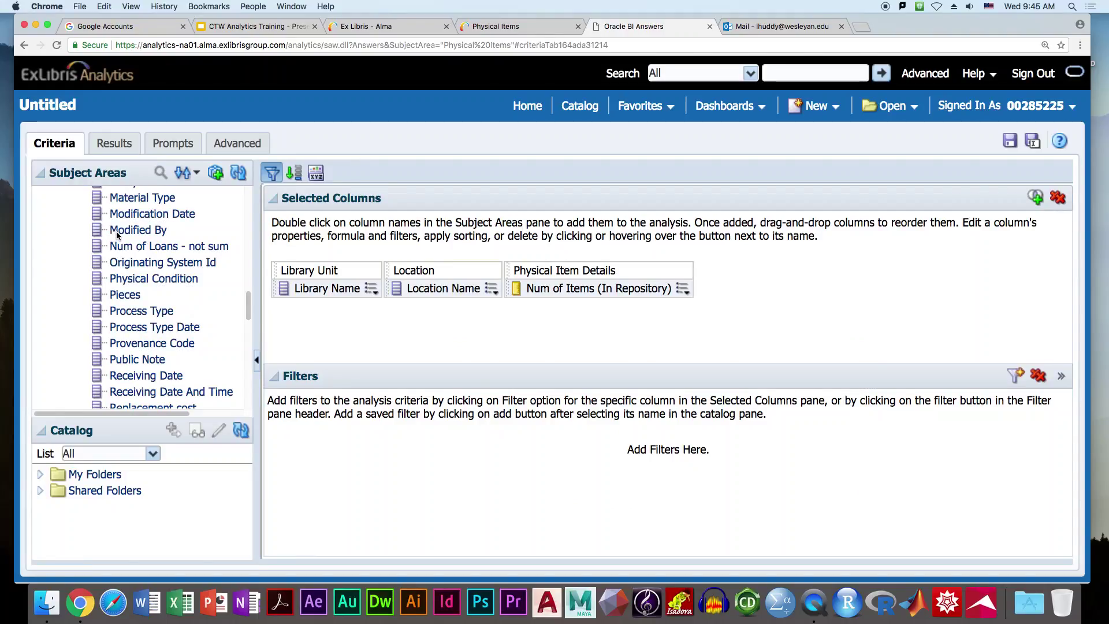
{"action": "left_click_drag", "start_coordinate": [97, 198], "coordinate": [708, 281]}
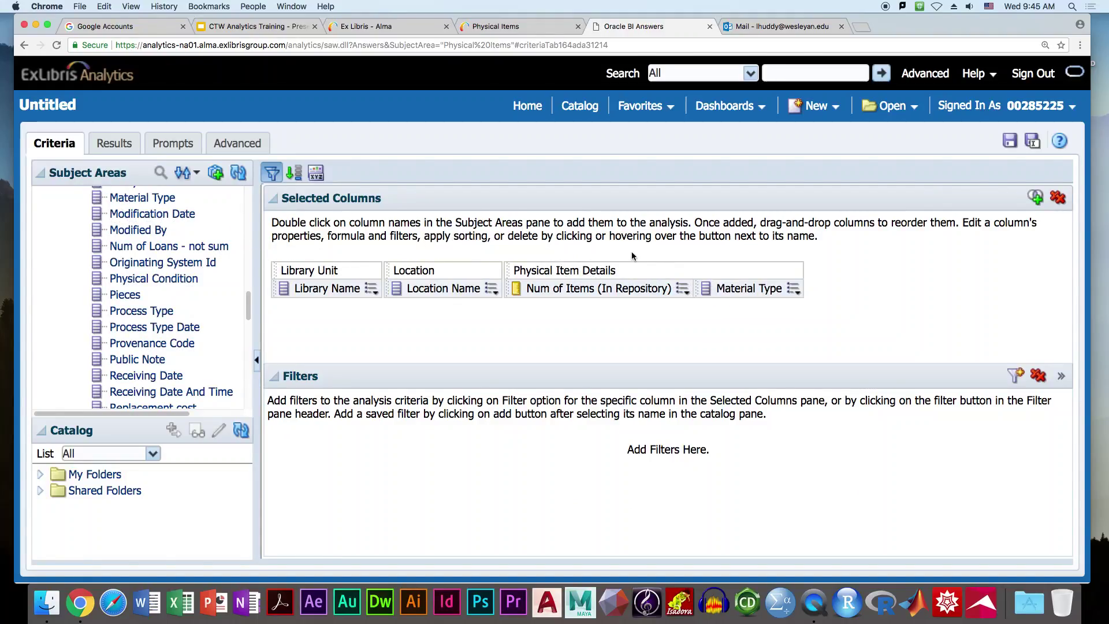
{"action": "left_click", "coordinate": [492, 289]}
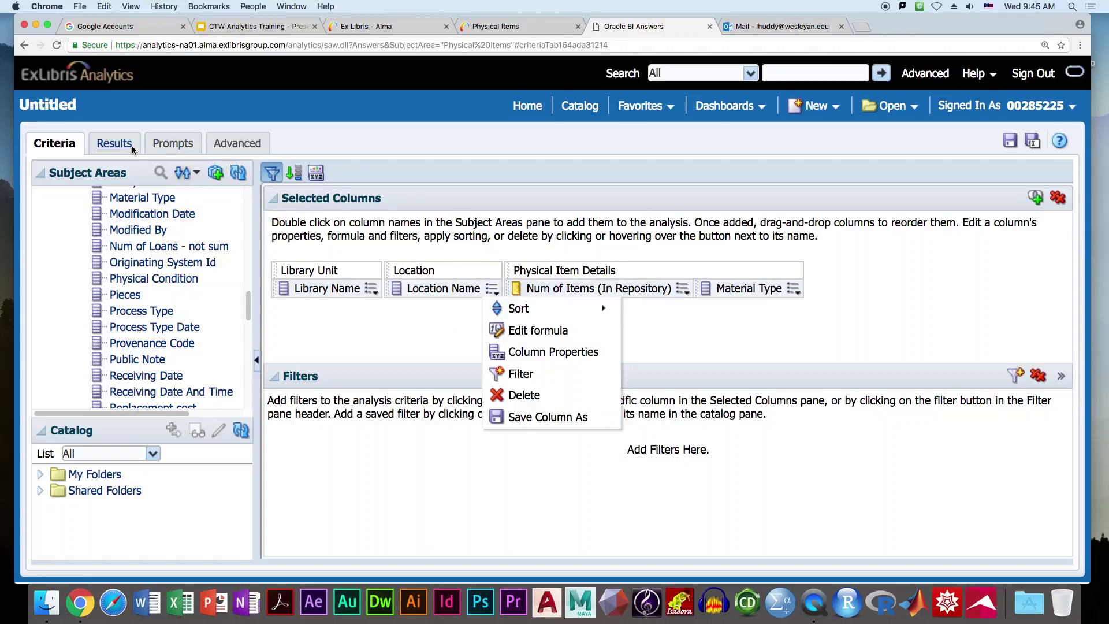
{"action": "left_click", "coordinate": [114, 143]}
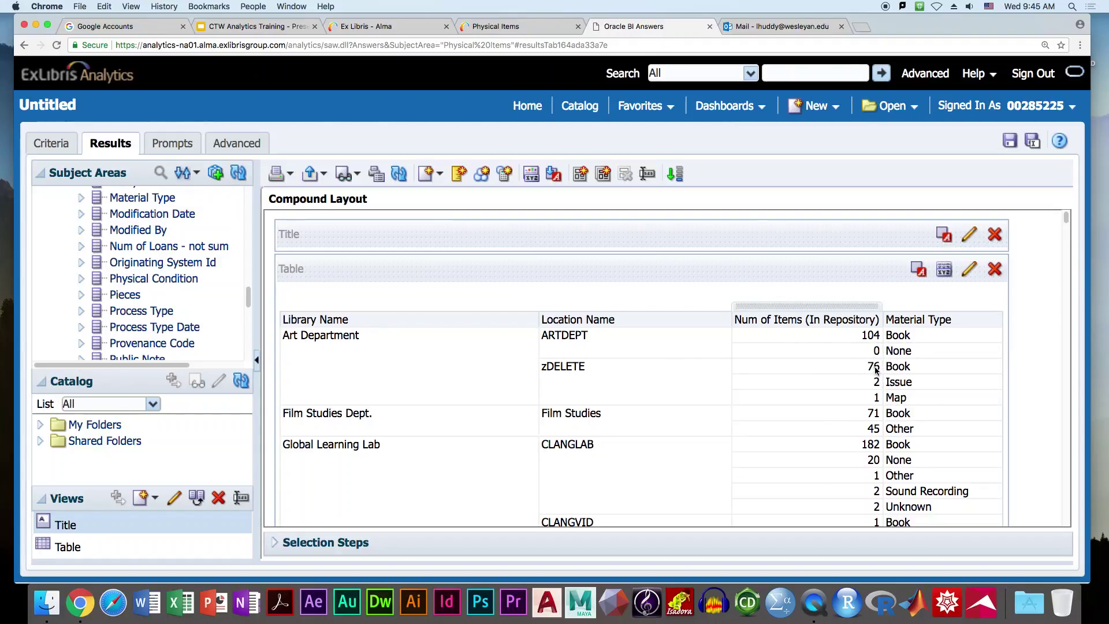
Examine the item counts by material type in the results table and browse the Bibliographic Details columns
{"action": "scroll", "coordinate": [892, 400], "scroll_direction": "down", "scroll_amount": 3}
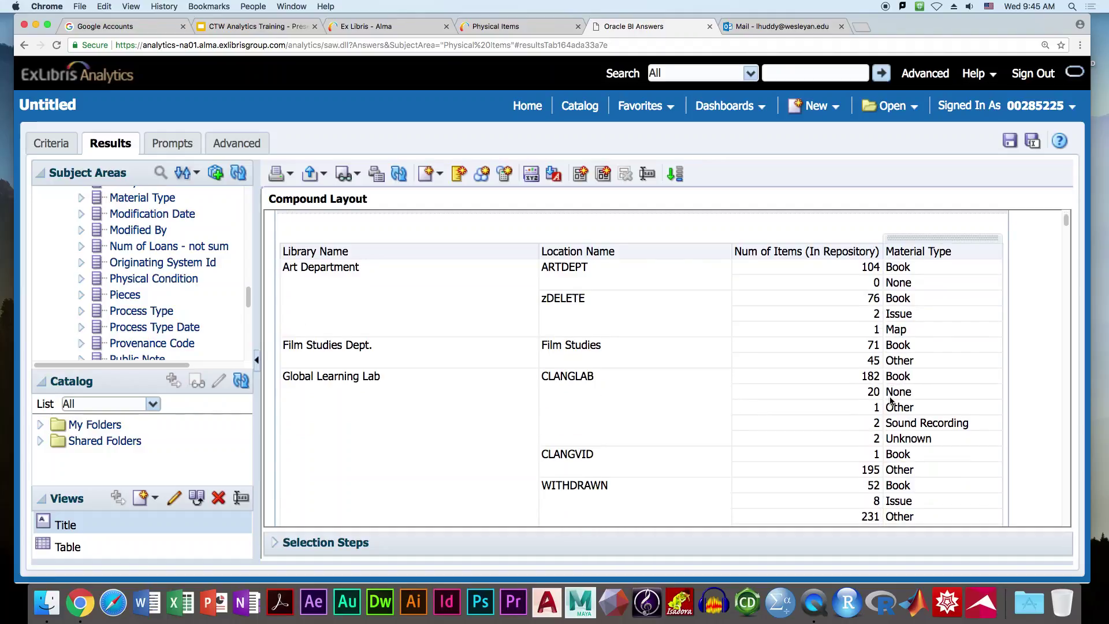
{"action": "scroll", "coordinate": [893, 401], "scroll_direction": "up", "scroll_amount": 3}
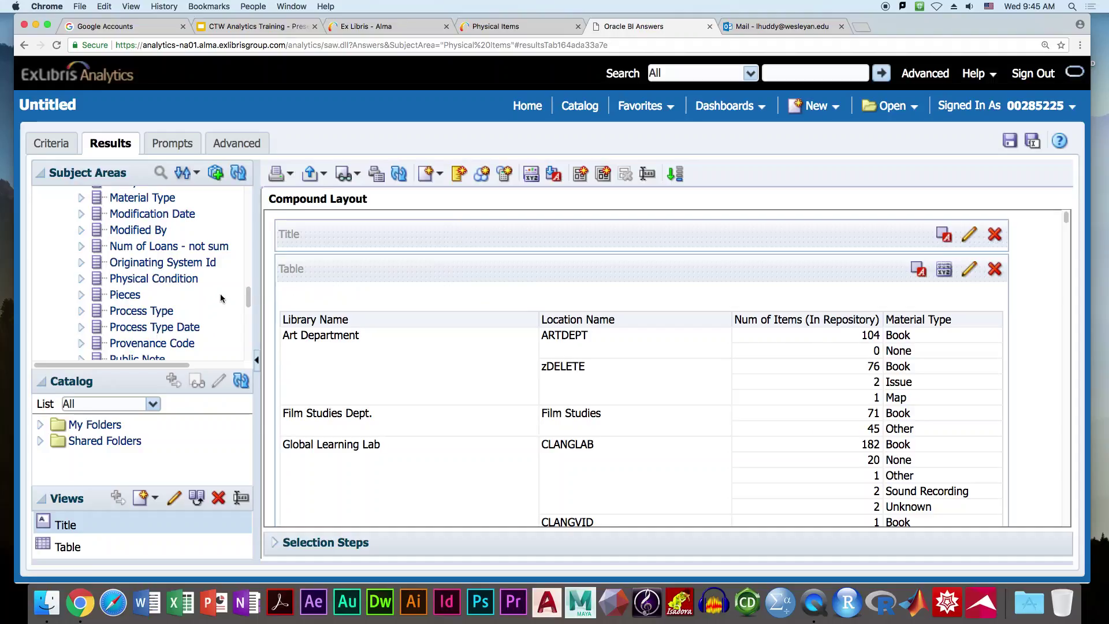
{"action": "scroll", "coordinate": [171, 306], "scroll_direction": "up", "scroll_amount": 10}
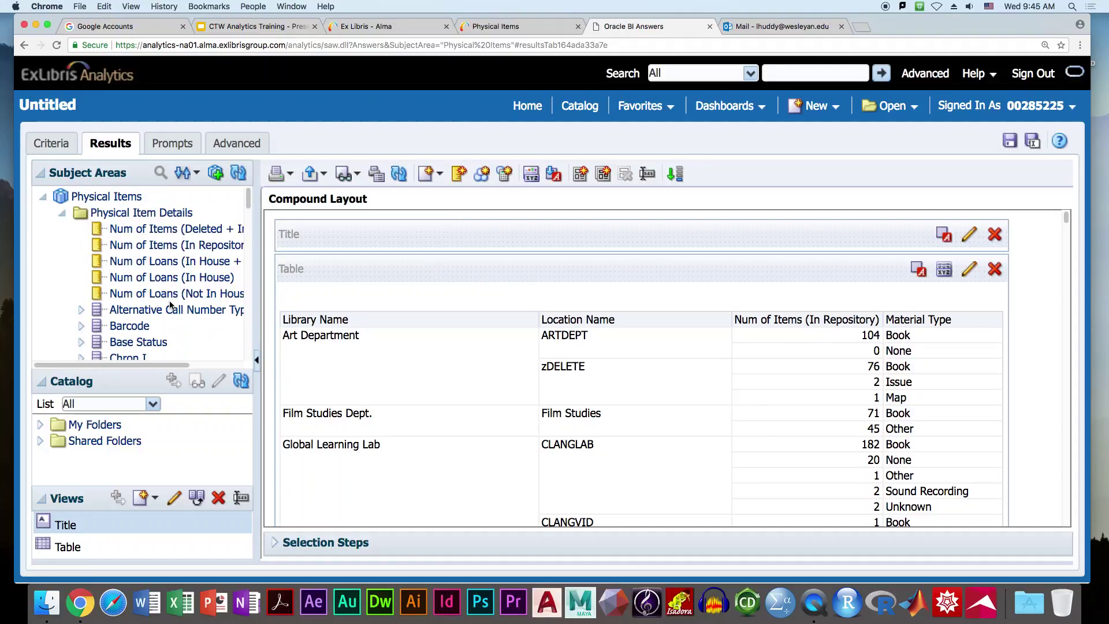
{"action": "left_click", "coordinate": [67, 215]}
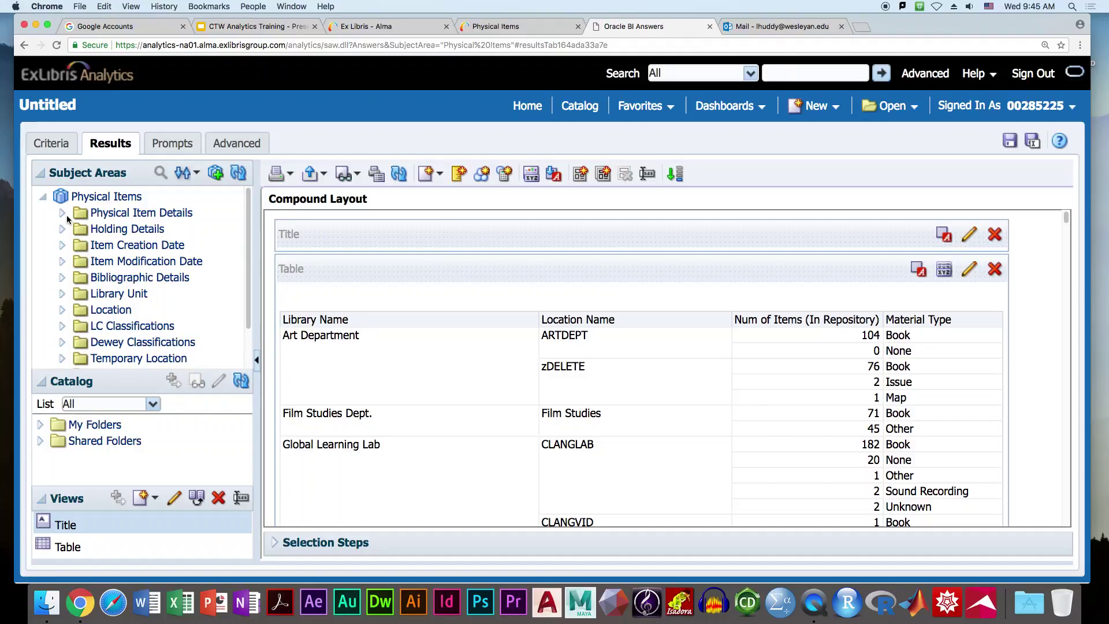
{"action": "left_click", "coordinate": [61, 278]}
{"action": "scroll", "coordinate": [91, 293], "scroll_direction": "down", "scroll_amount": 10}
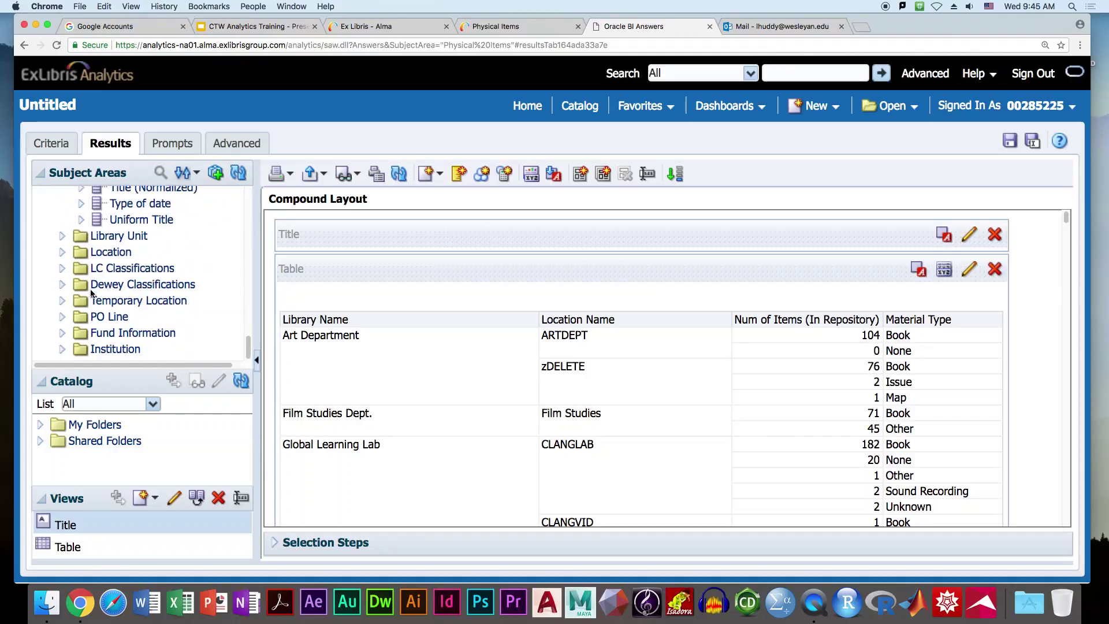
{"action": "scroll", "coordinate": [89, 288], "scroll_direction": "up", "scroll_amount": 2}
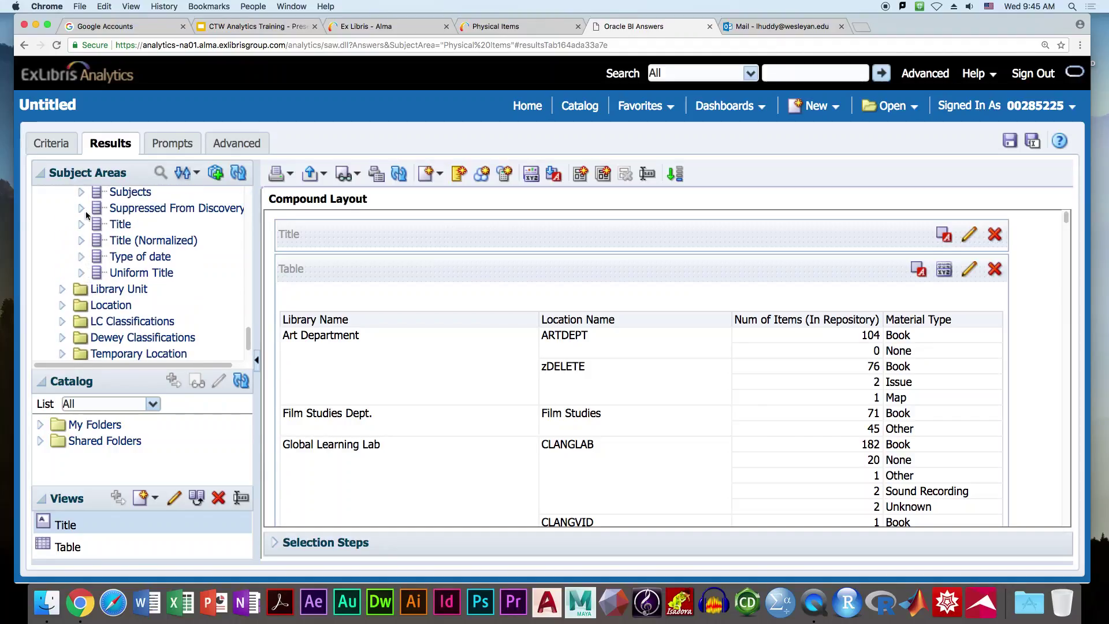
Add the Title column from Bibliographic Details after Material Type in the analysis criteria and run the results
{"action": "left_click", "coordinate": [52, 143]}
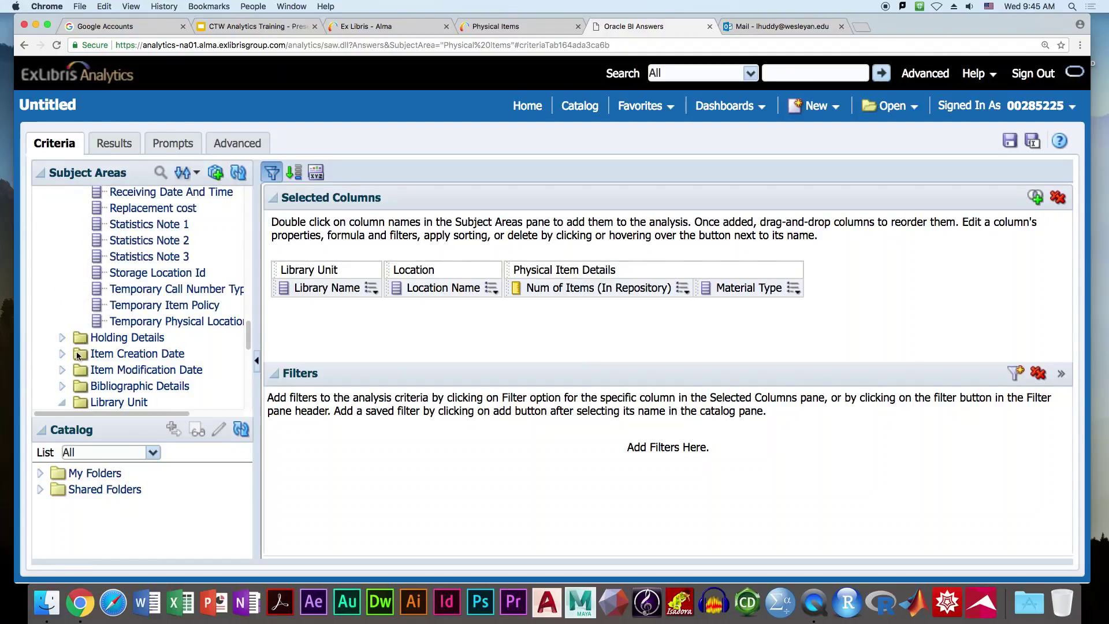
{"action": "left_click", "coordinate": [62, 385]}
{"action": "scroll", "coordinate": [112, 351], "scroll_direction": "down", "scroll_amount": 5}
{"action": "scroll", "coordinate": [113, 351], "scroll_direction": "up", "scroll_amount": 10}
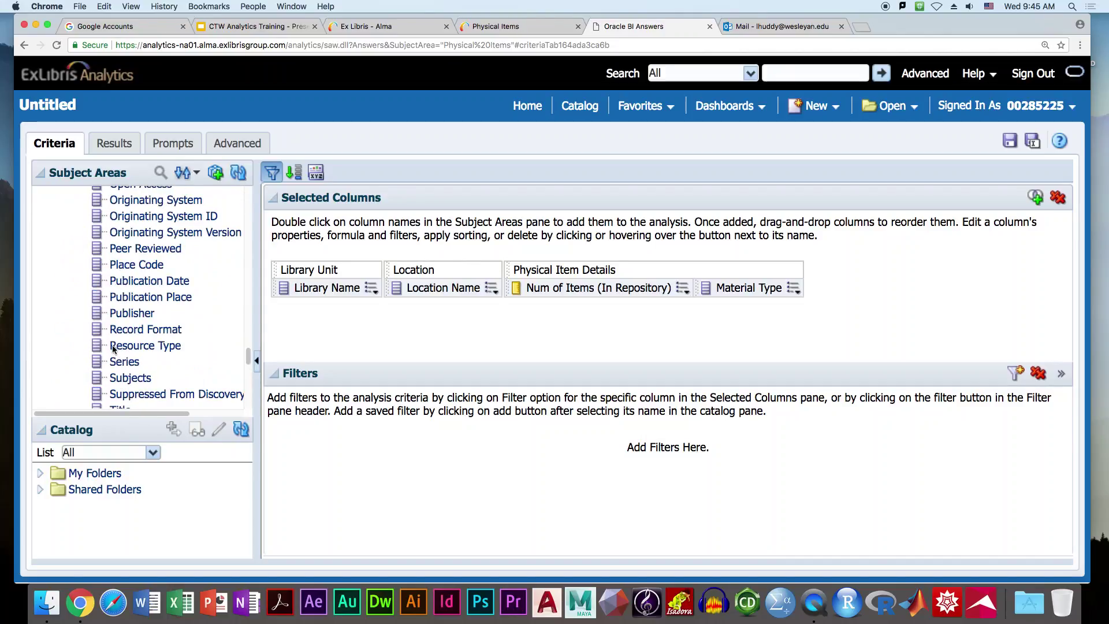
{"action": "scroll", "coordinate": [107, 352], "scroll_direction": "down", "scroll_amount": 1}
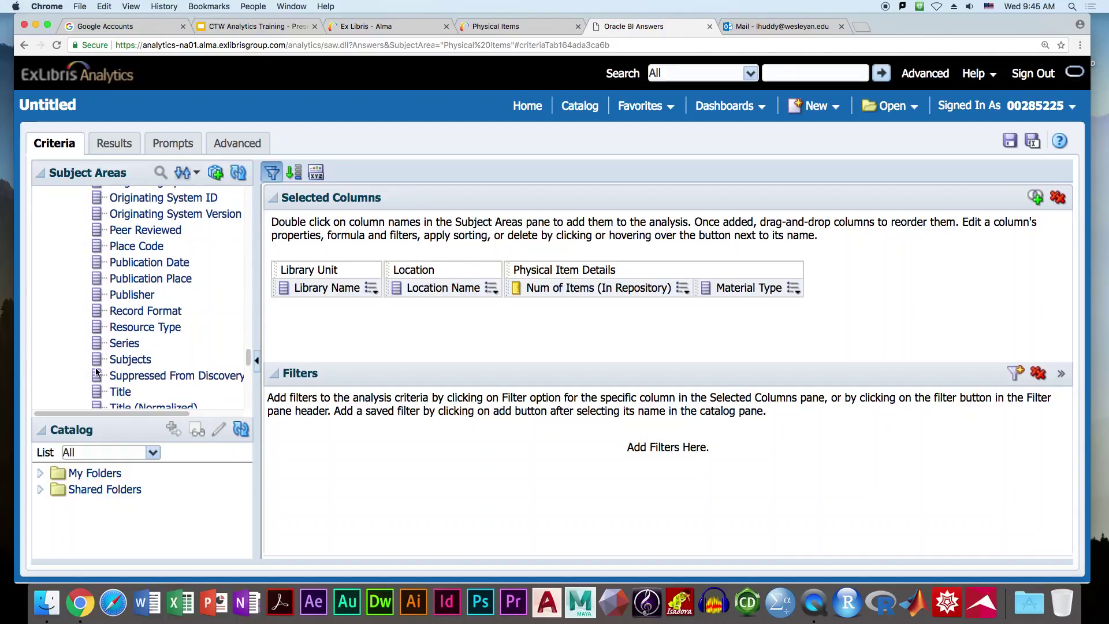
{"action": "left_click_drag", "start_coordinate": [97, 392], "coordinate": [790, 282]}
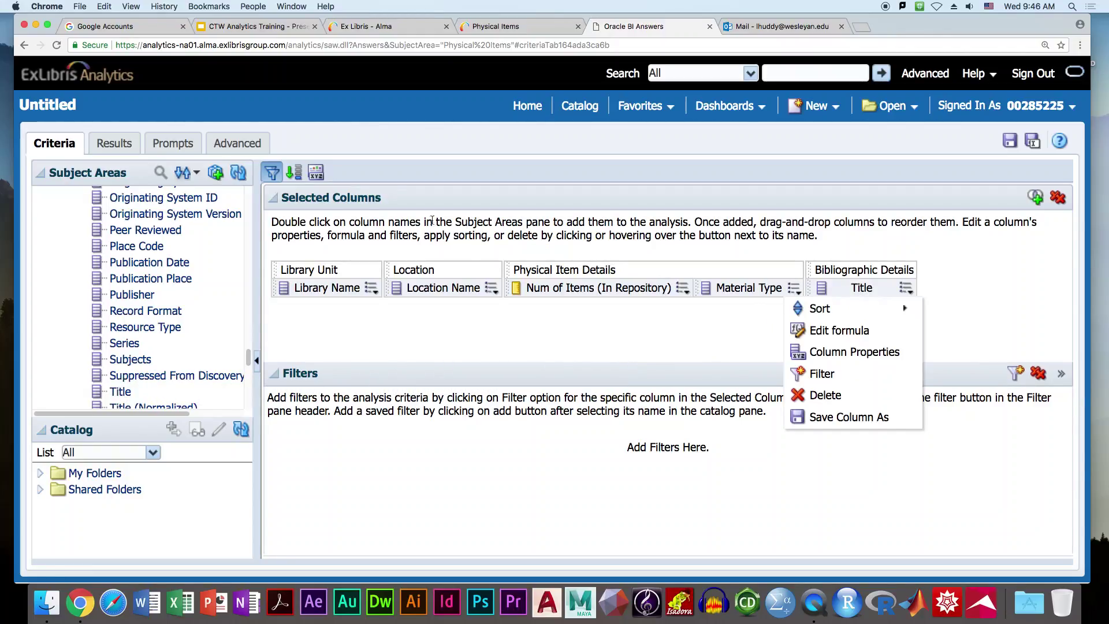
{"action": "left_click", "coordinate": [128, 149]}
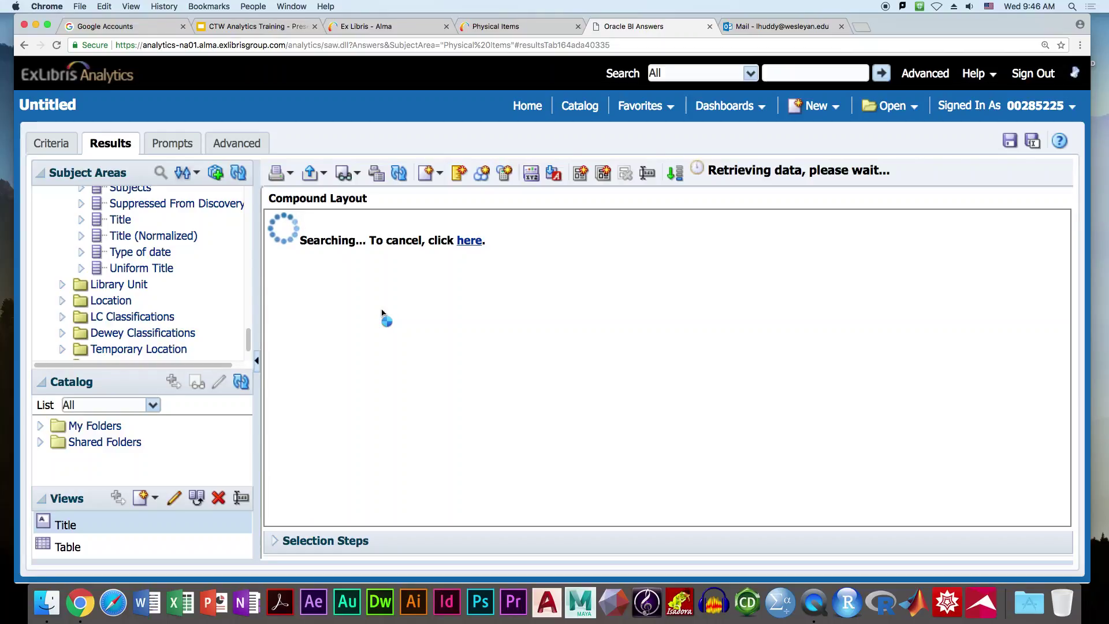
Delete the Title column from the analysis criteria
{"action": "left_click", "coordinate": [54, 143]}
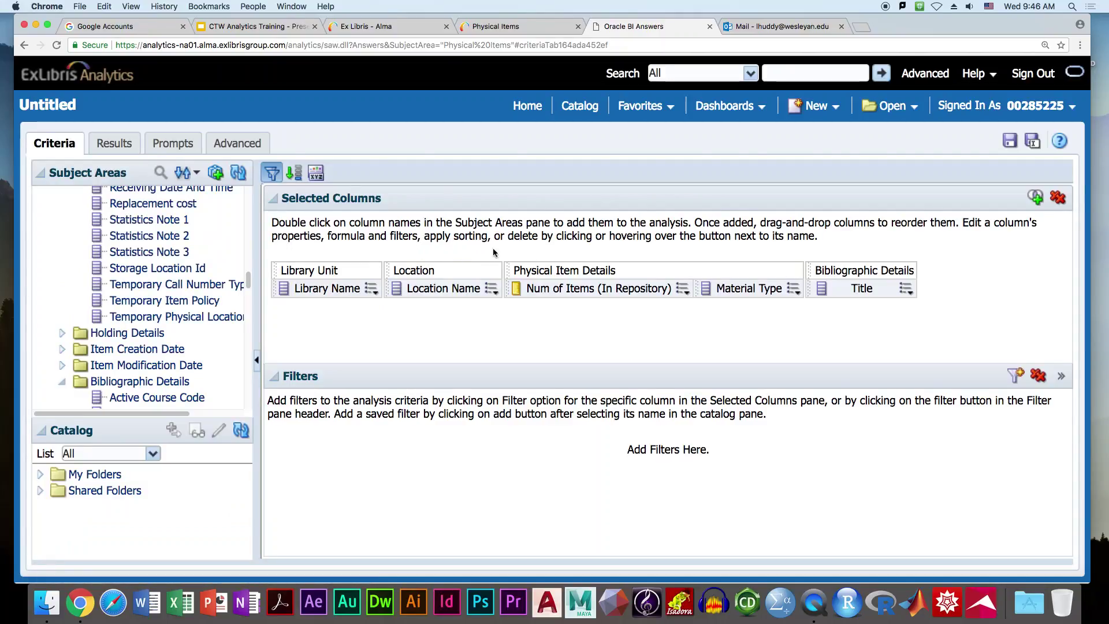
{"action": "mouse_move", "coordinate": [908, 296]}
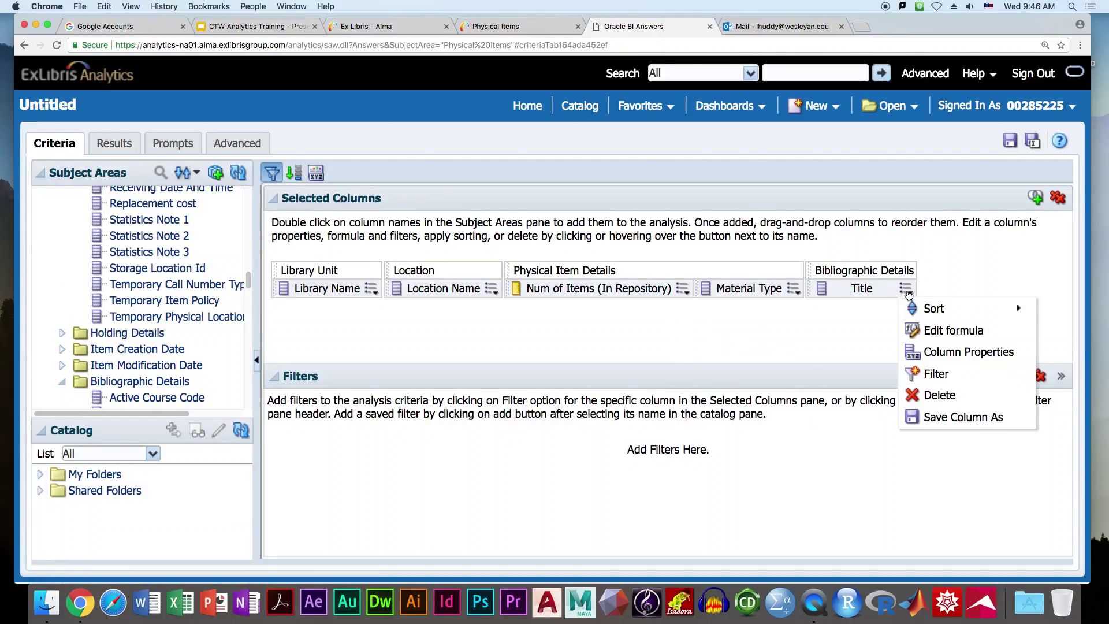
{"action": "left_click", "coordinate": [940, 397]}
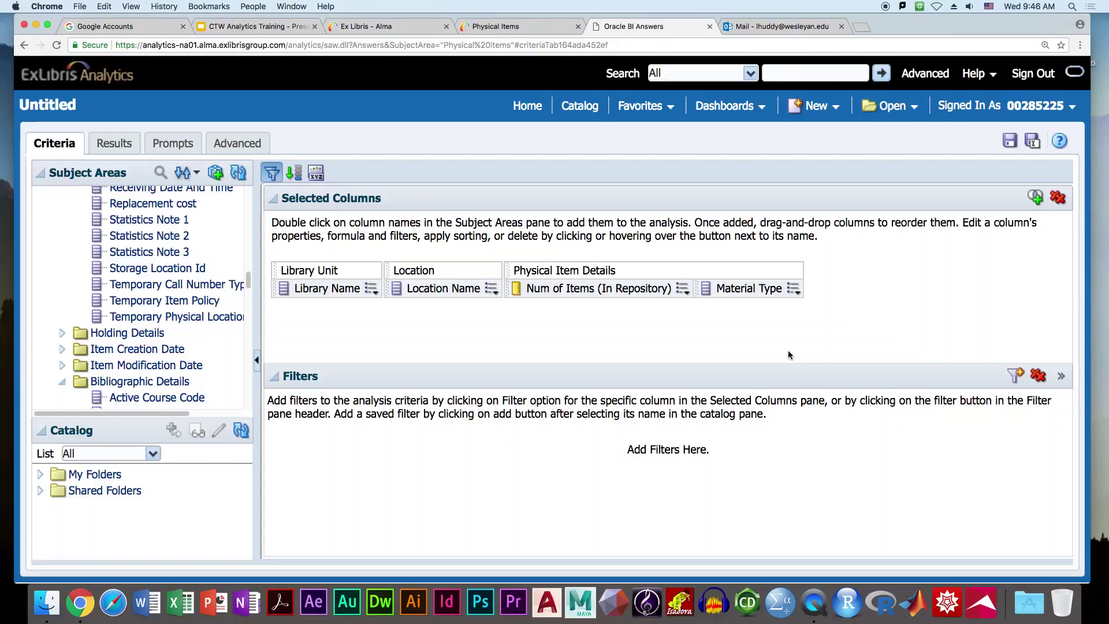
{"action": "left_click", "coordinate": [683, 288]}
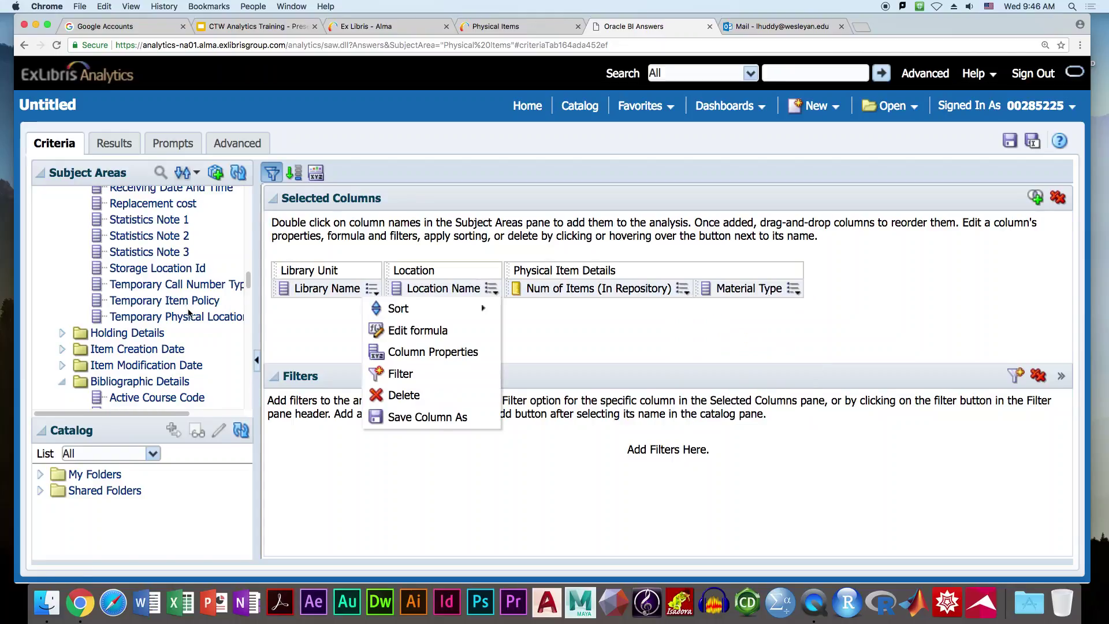
{"action": "scroll", "coordinate": [190, 313], "scroll_direction": "down", "scroll_amount": 5}
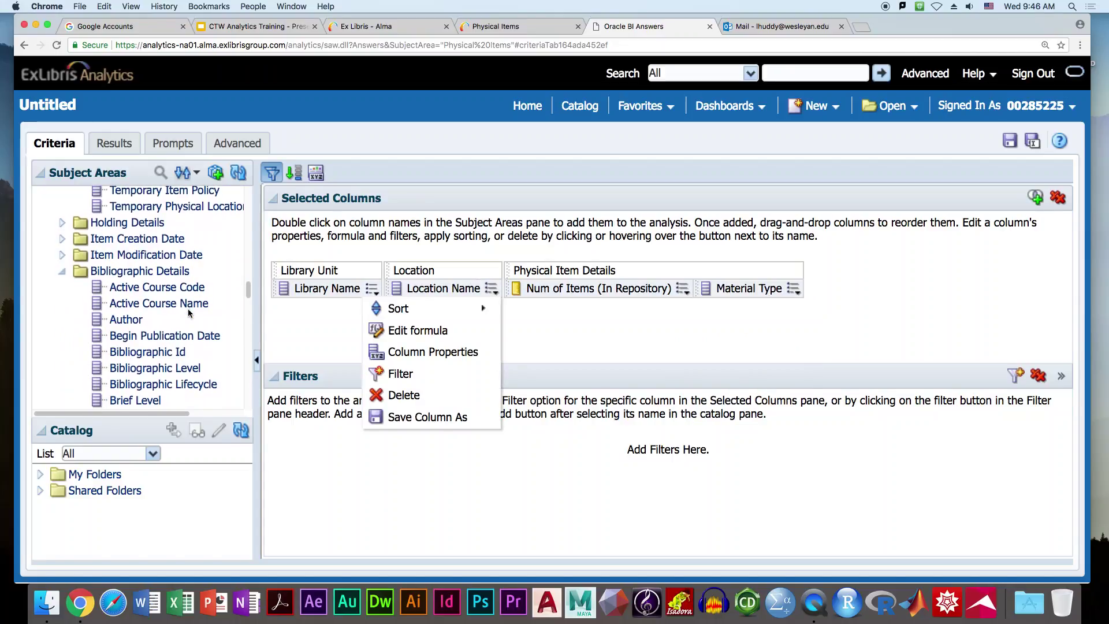
{"action": "scroll", "coordinate": [188, 312], "scroll_direction": "down", "scroll_amount": 5}
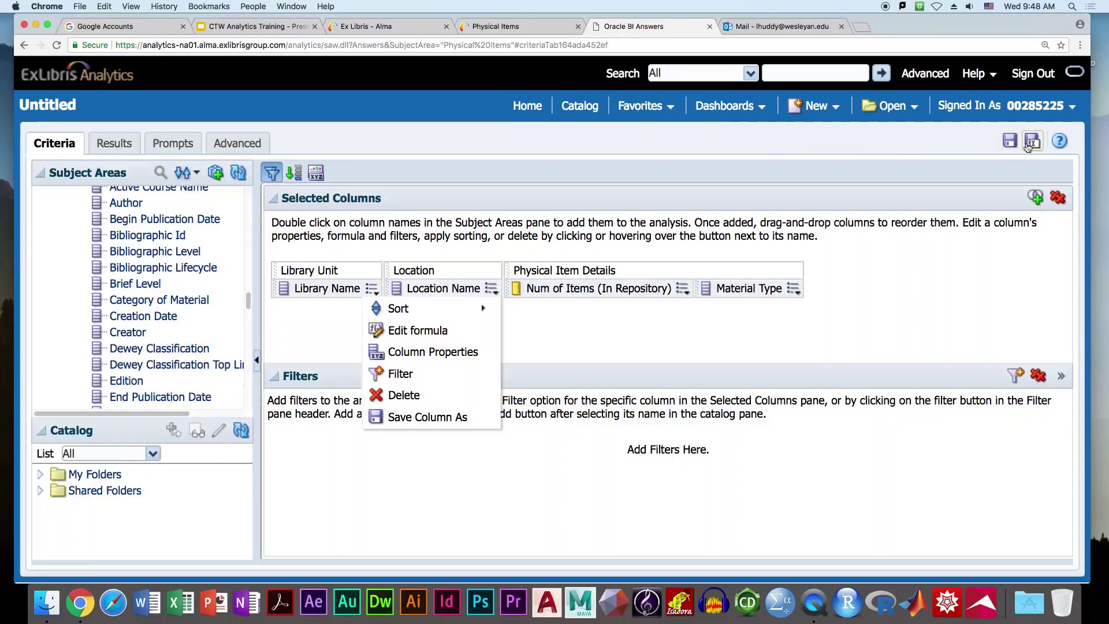
Save the analysis in My Folders under the name "Training basic phys items"
{"action": "left_click", "coordinate": [1008, 141]}
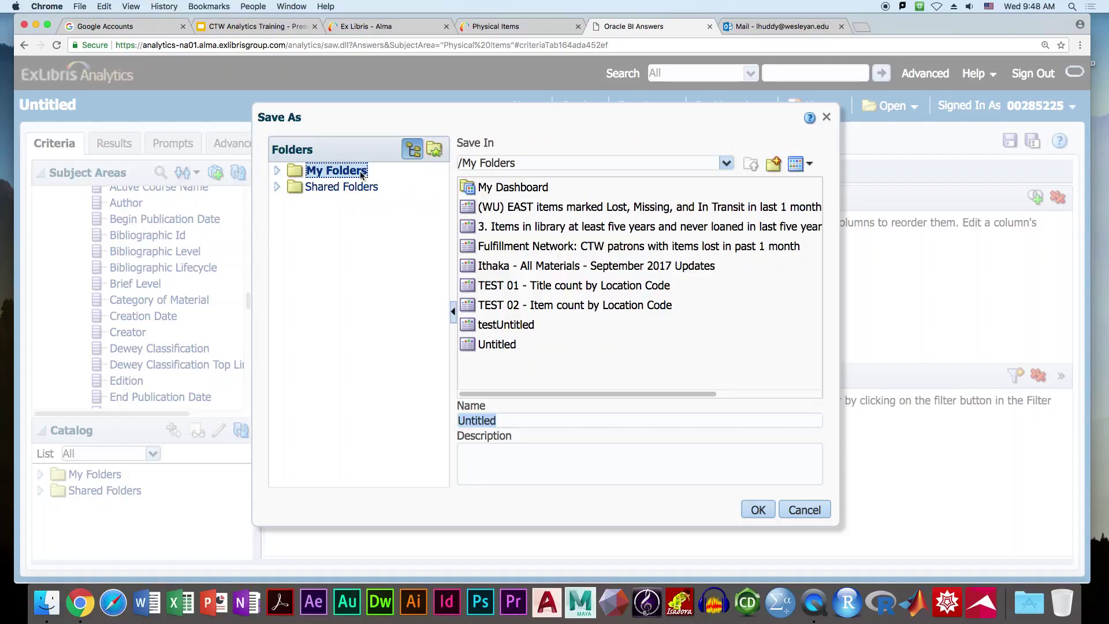
{"action": "left_click", "coordinate": [277, 171]}
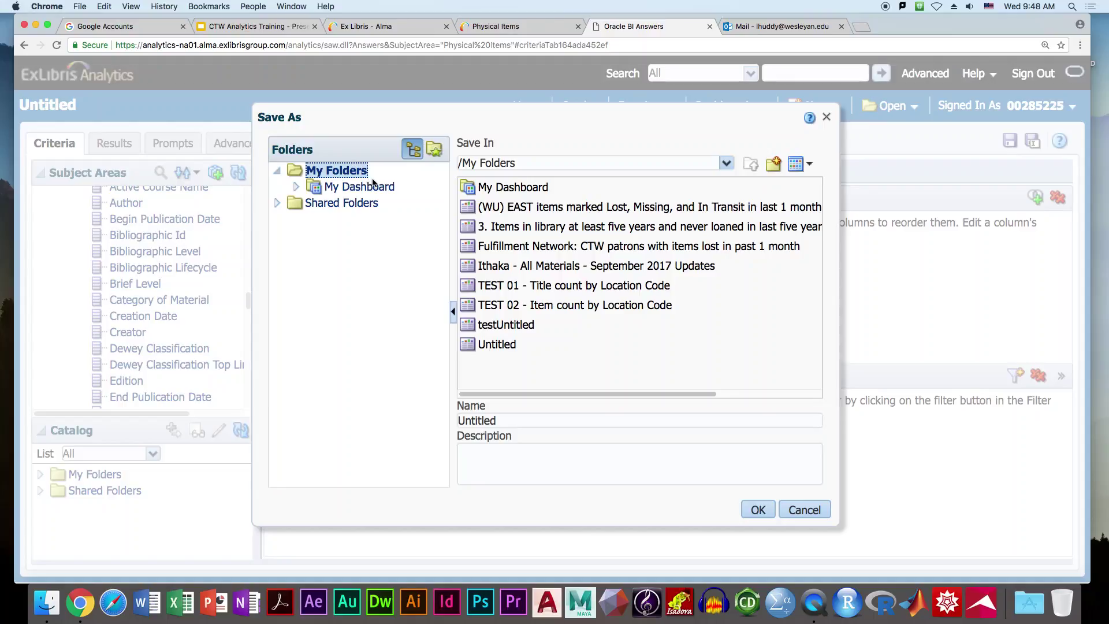
{"action": "left_click", "coordinate": [504, 419]}
{"action": "left_click_drag", "start_coordinate": [506, 417], "coordinate": [426, 422]}
{"action": "type", "text": "Training basic phys in"}
{"action": "key", "text": "BackSpace"}
{"action": "type", "text": "tems"}
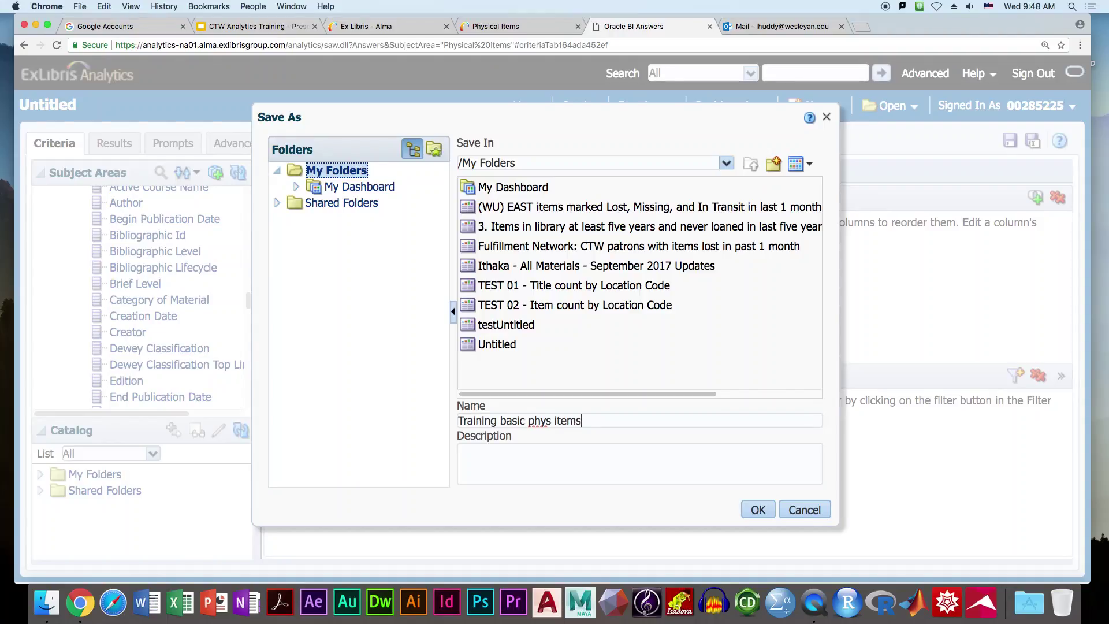
{"action": "key", "text": "Return"}
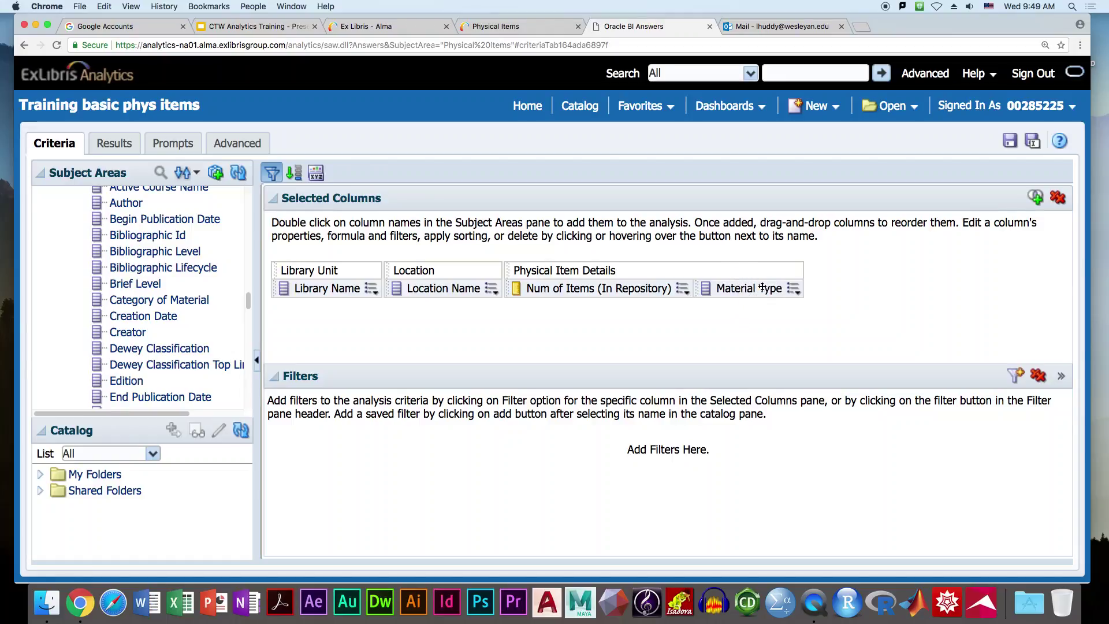
Reorder the criteria so Material Type sits between Library Name and Location Name, and display the results
{"action": "left_click_drag", "start_coordinate": [758, 288], "coordinate": [451, 285]}
{"action": "mouse_move", "coordinate": [514, 308]}
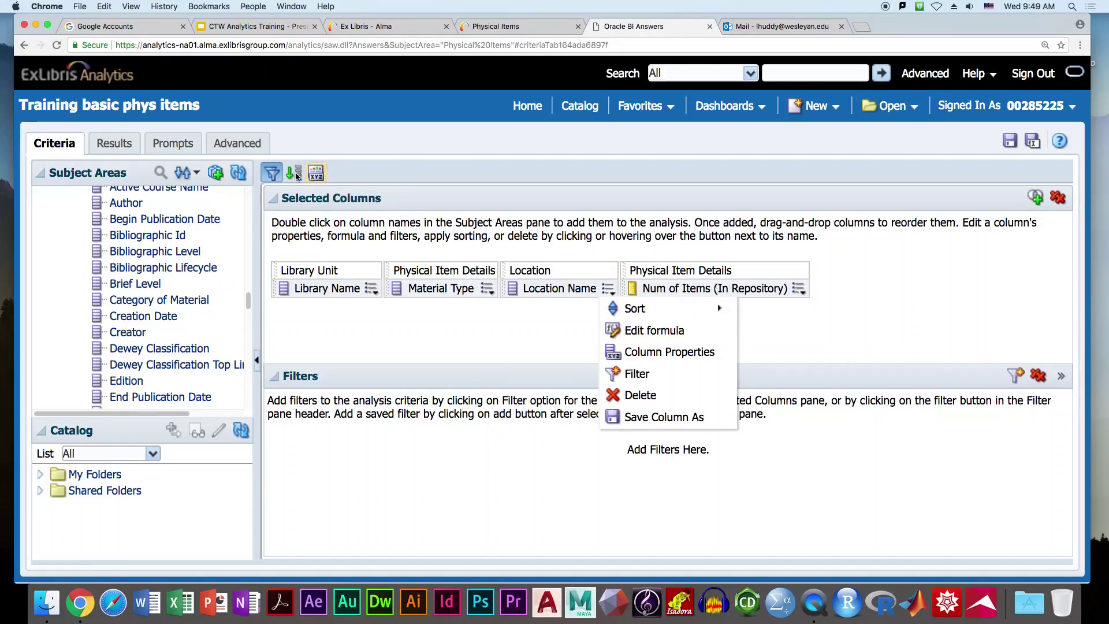
{"action": "left_click", "coordinate": [127, 145]}
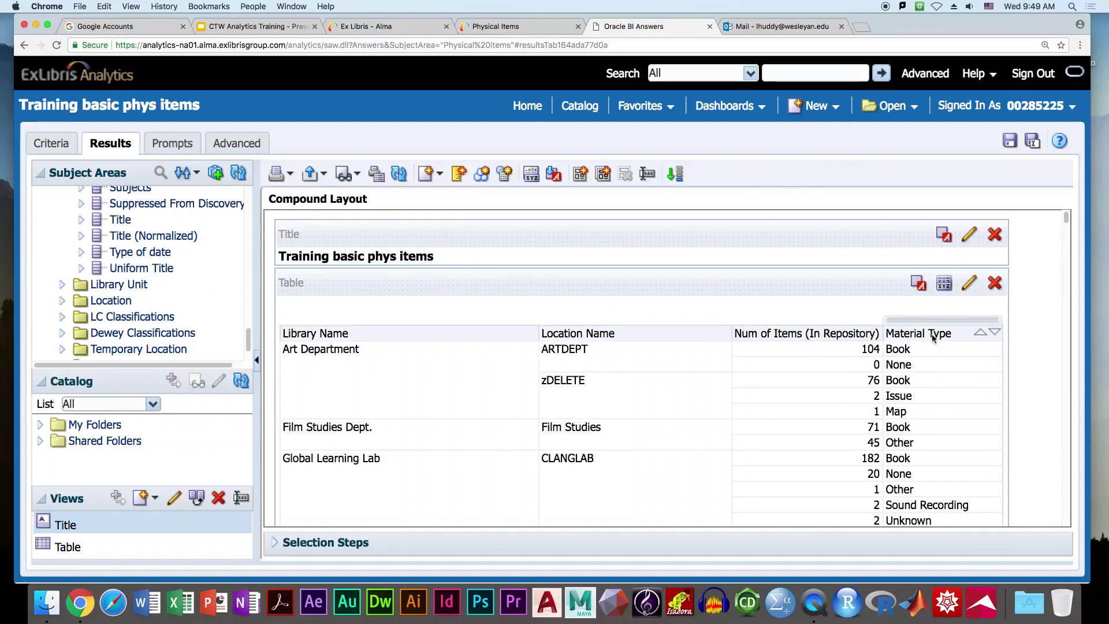
Move the Material Type column ahead of Location Name in the results table and save the analysis
{"action": "left_click_drag", "start_coordinate": [937, 321], "coordinate": [570, 315]}
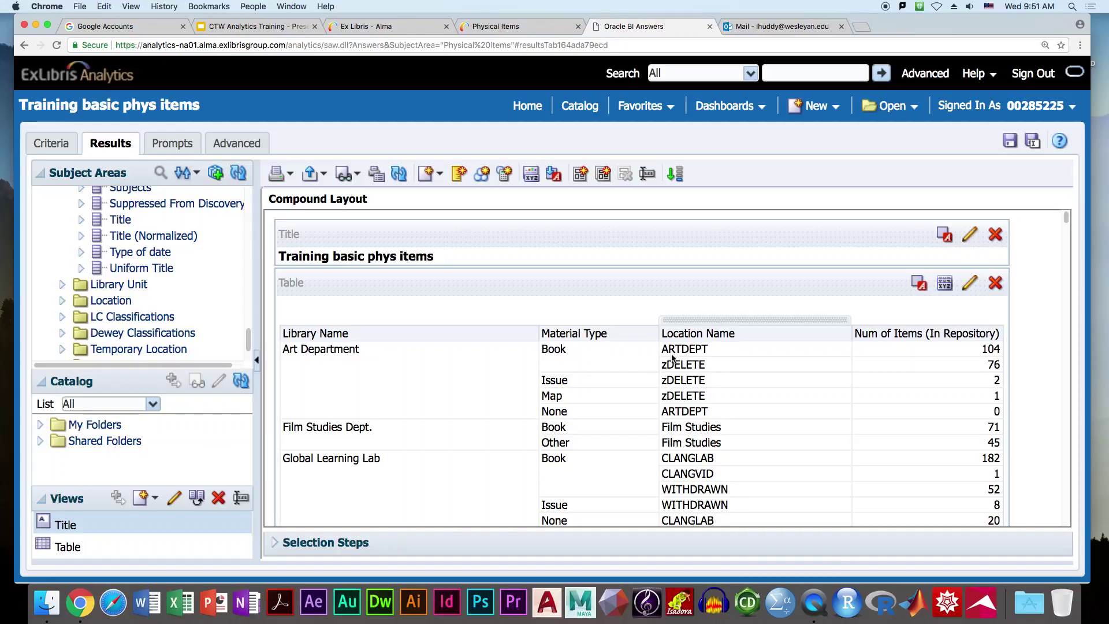
{"action": "left_click", "coordinate": [1011, 142]}
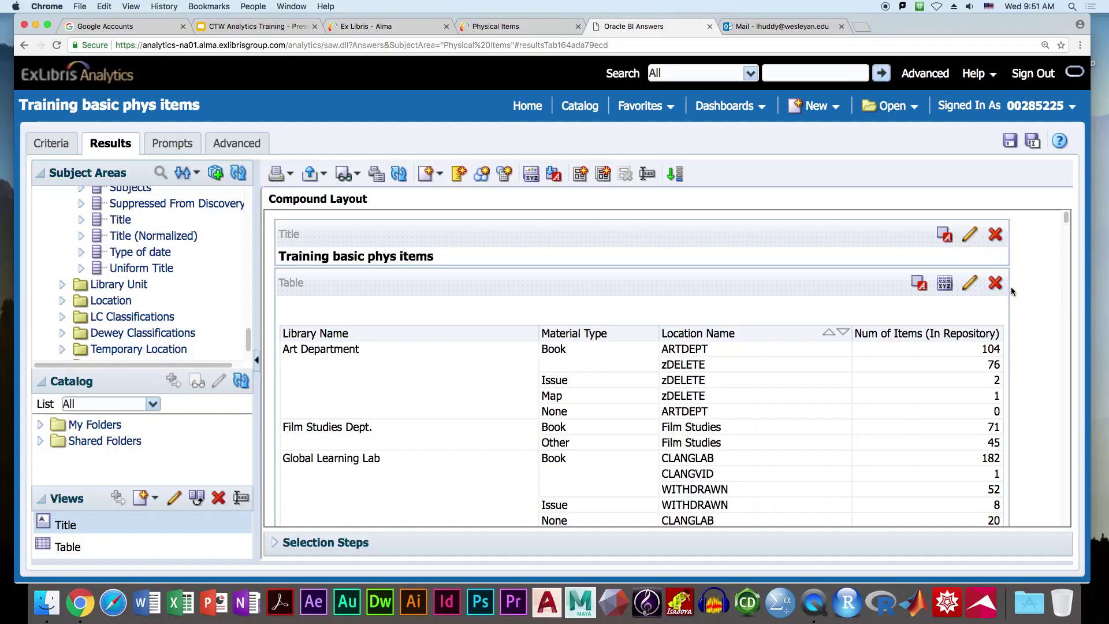
{"action": "left_click", "coordinate": [1033, 141]}
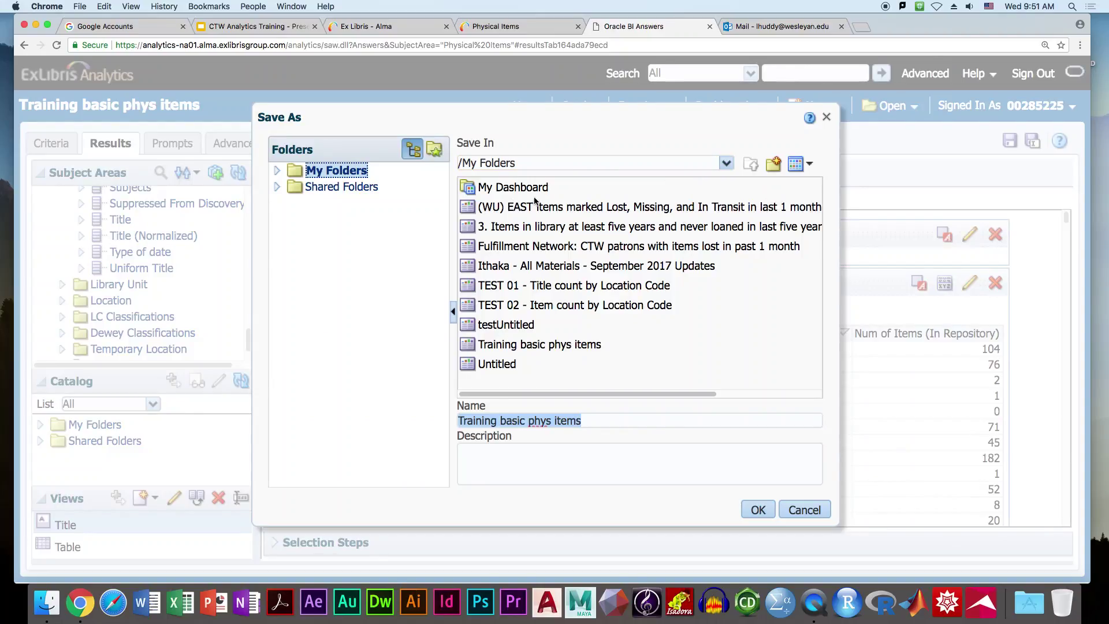
{"action": "left_click", "coordinate": [277, 171]}
{"action": "left_click", "coordinate": [277, 203]}
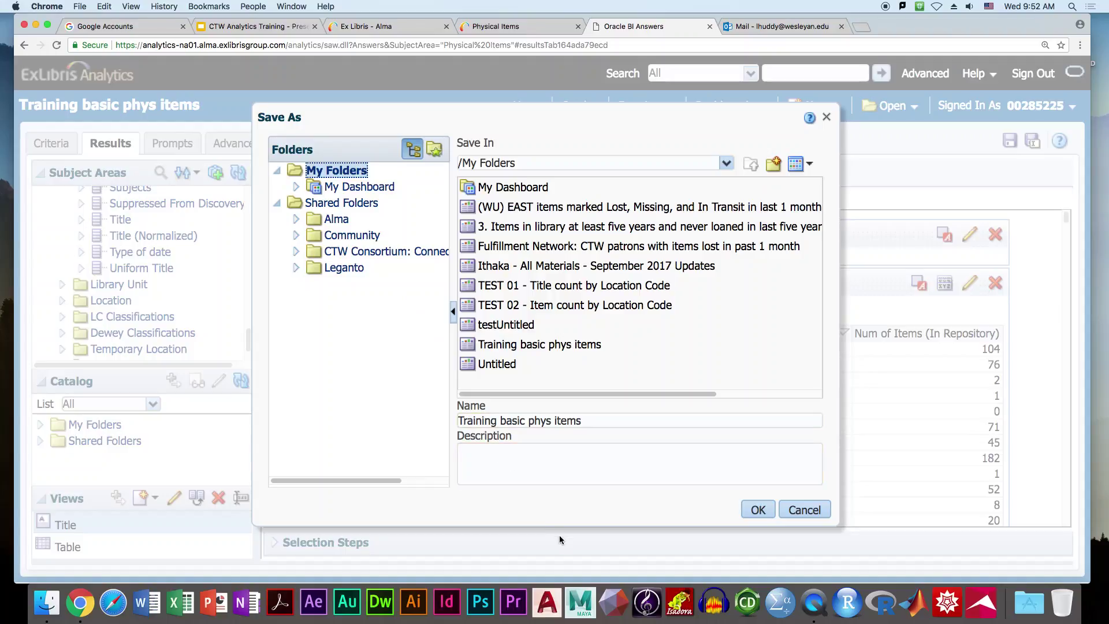
{"action": "left_click", "coordinate": [803, 509]}
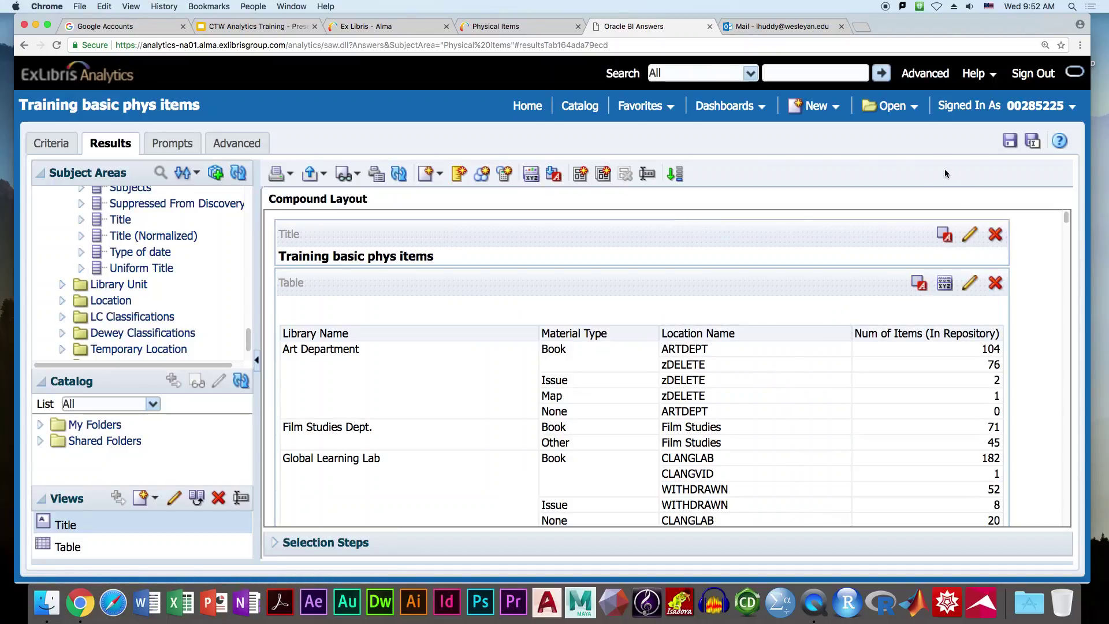
Open the saved Training basic phys items analysis from My Folders in the Catalog and view its full results
{"action": "left_click", "coordinate": [546, 117]}
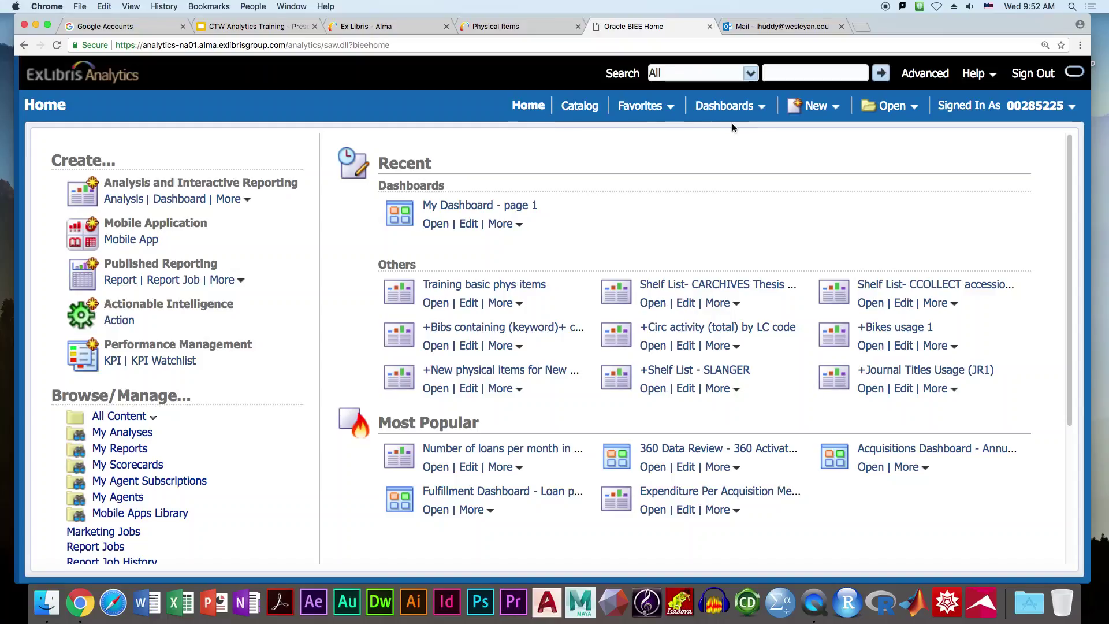
{"action": "left_click", "coordinate": [580, 109]}
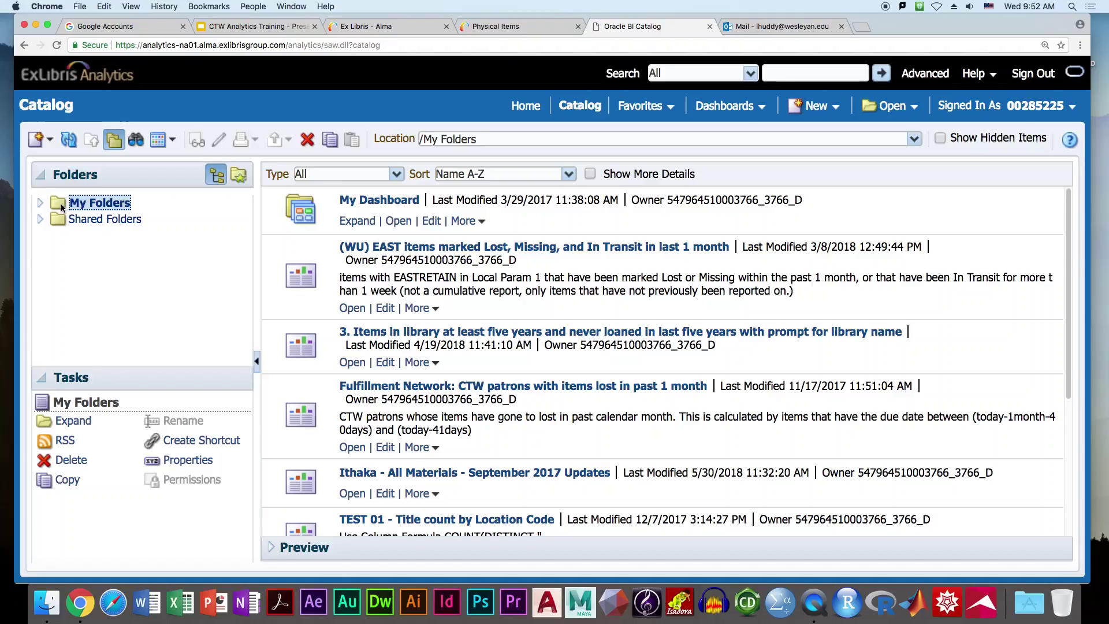
{"action": "left_click", "coordinate": [41, 202]}
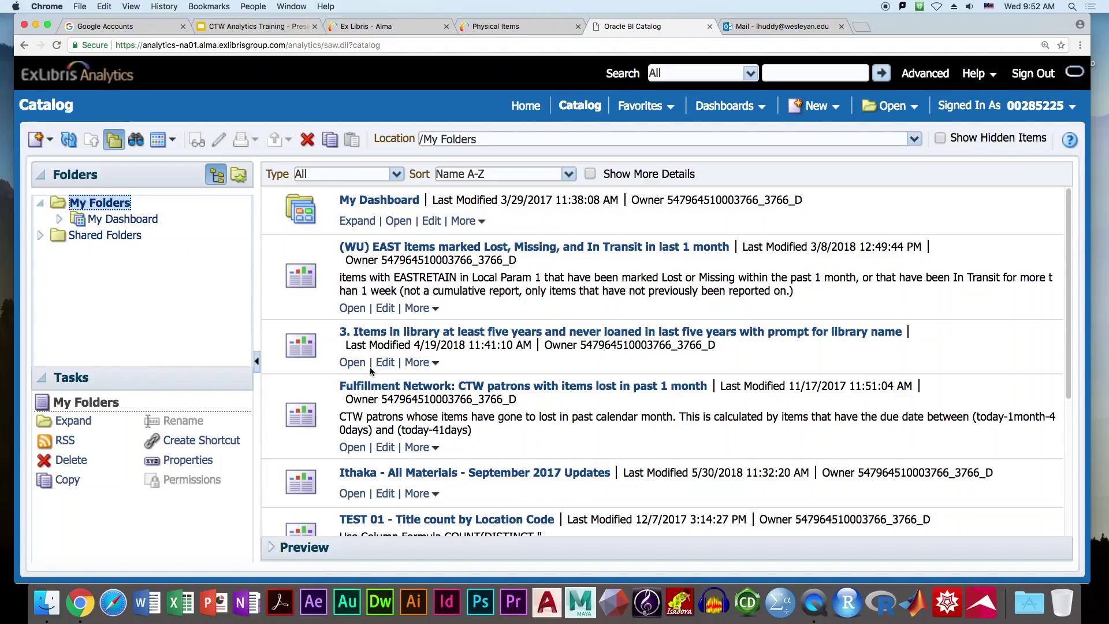
{"action": "scroll", "coordinate": [369, 366], "scroll_direction": "down", "scroll_amount": 5}
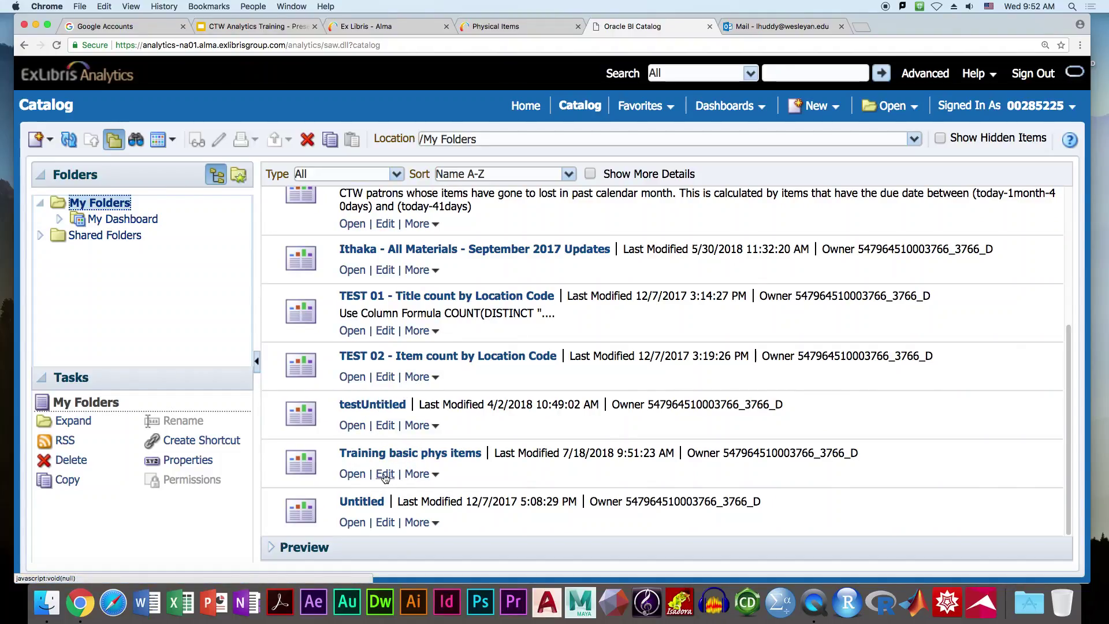
{"action": "left_click", "coordinate": [349, 477]}
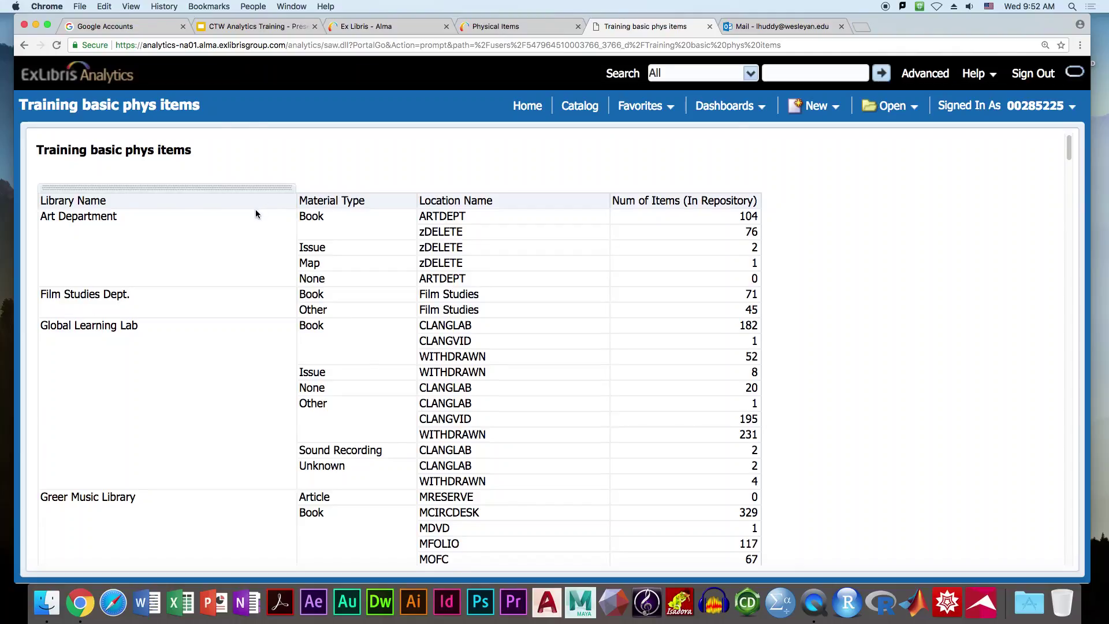
{"action": "scroll", "coordinate": [256, 212], "scroll_direction": "down", "scroll_amount": 20}
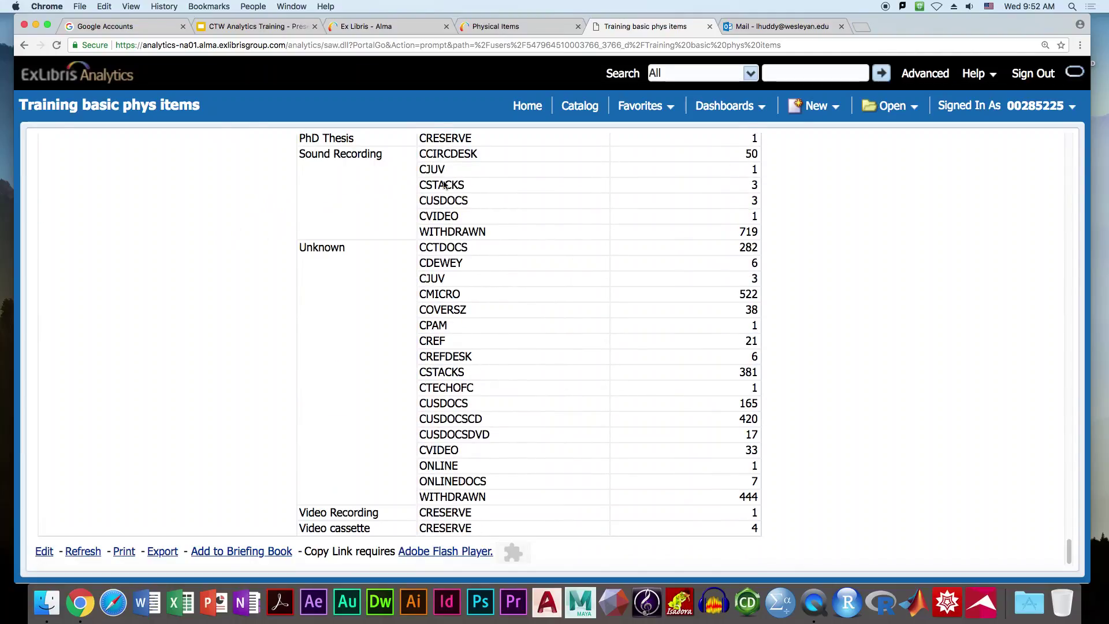
Return to the Catalog, open Training basic phys items for editing and display its results
{"action": "left_click", "coordinate": [579, 106]}
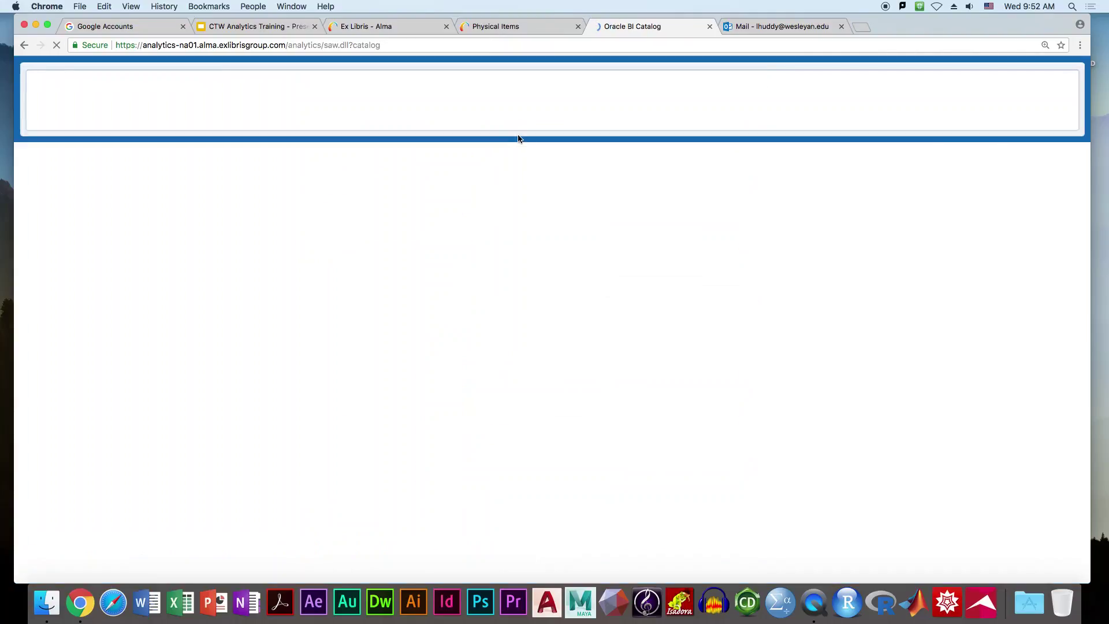
{"action": "scroll", "coordinate": [398, 292], "scroll_direction": "down", "scroll_amount": 5}
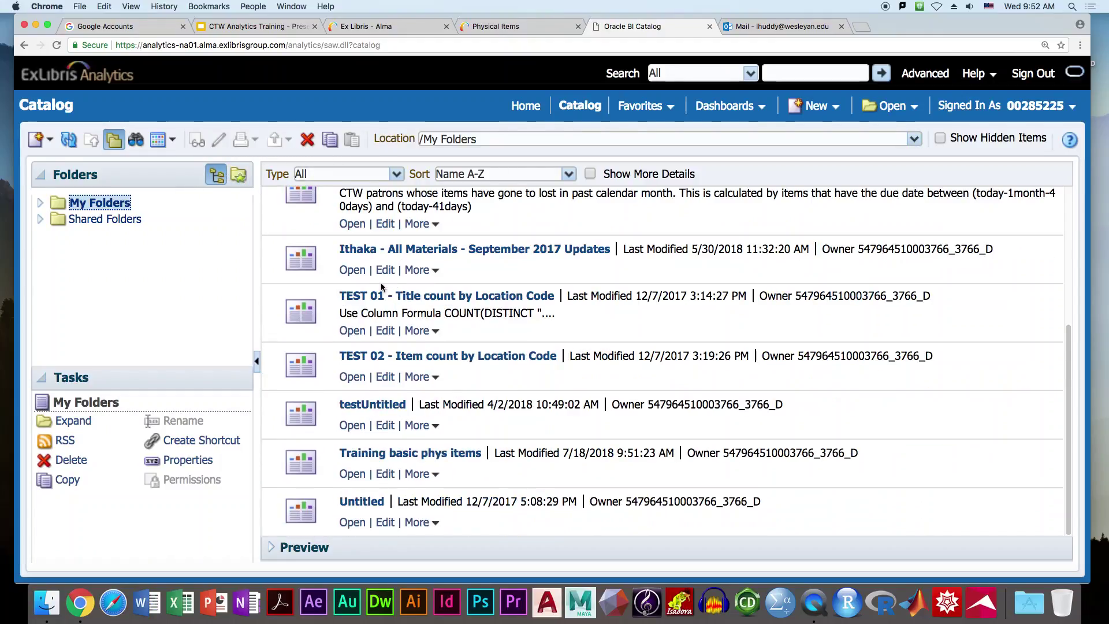
{"action": "left_click", "coordinate": [385, 474]}
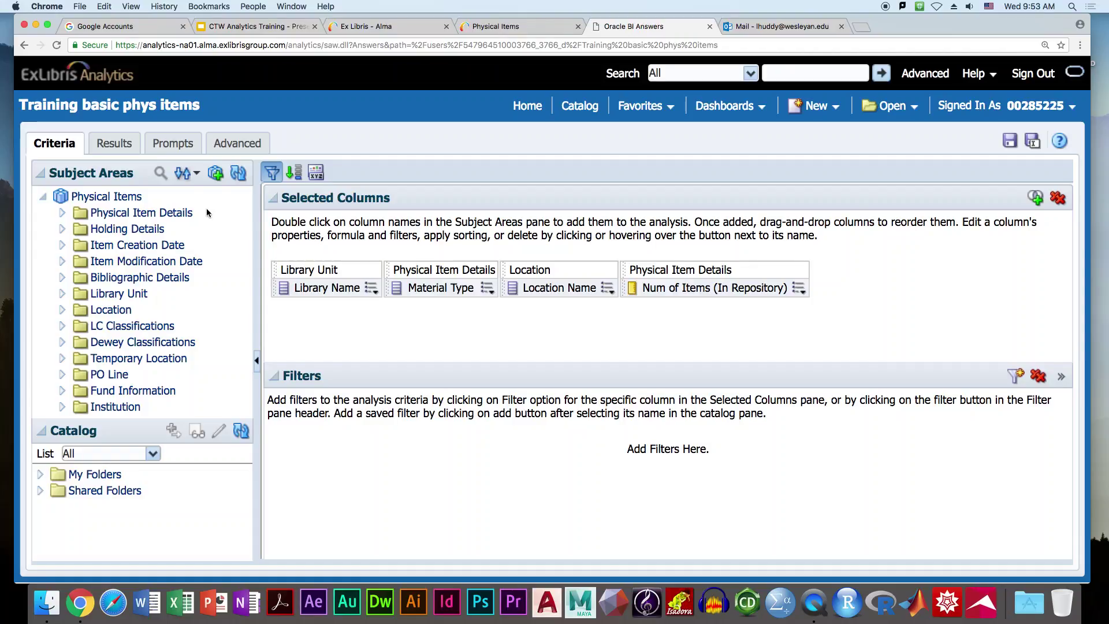
{"action": "left_click", "coordinate": [122, 149]}
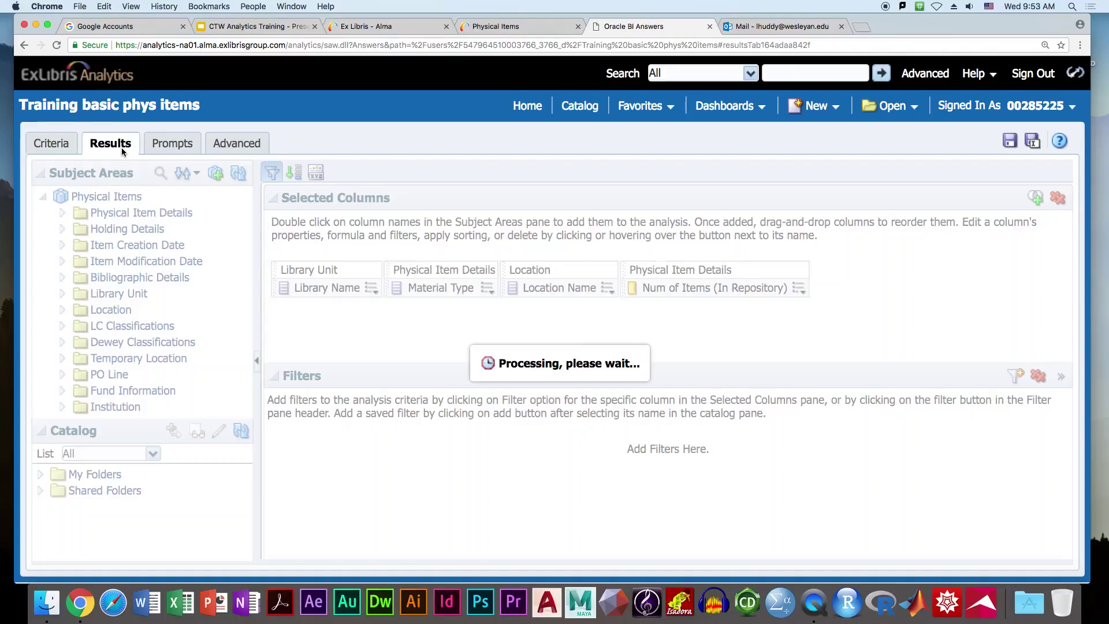